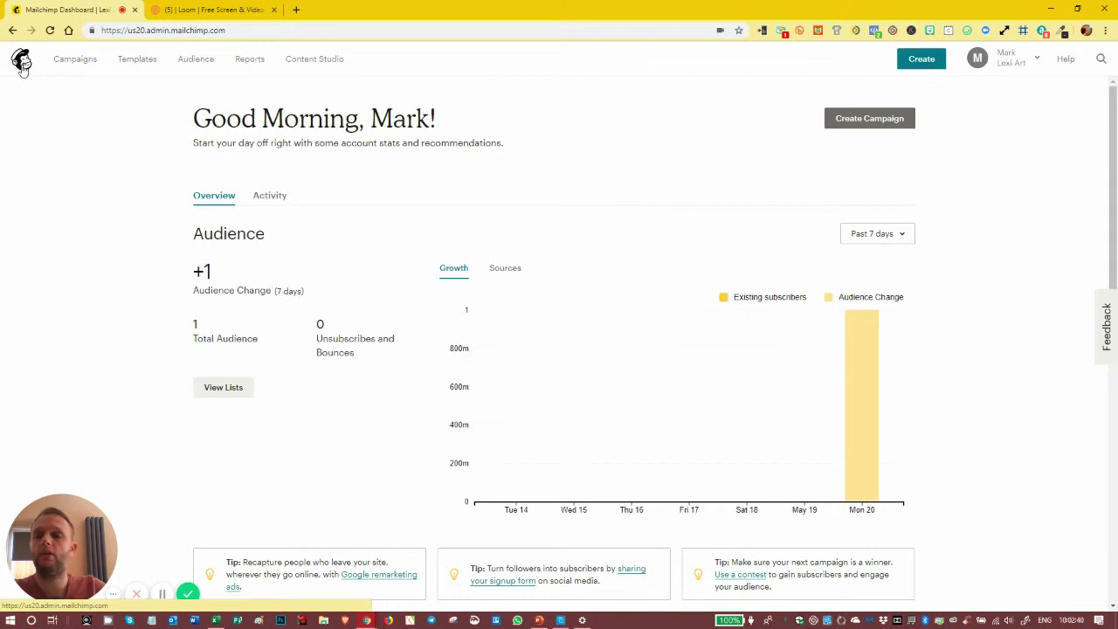
# Reload the dashboard home page and scroll through its contents.
pyautogui.click(21, 63)
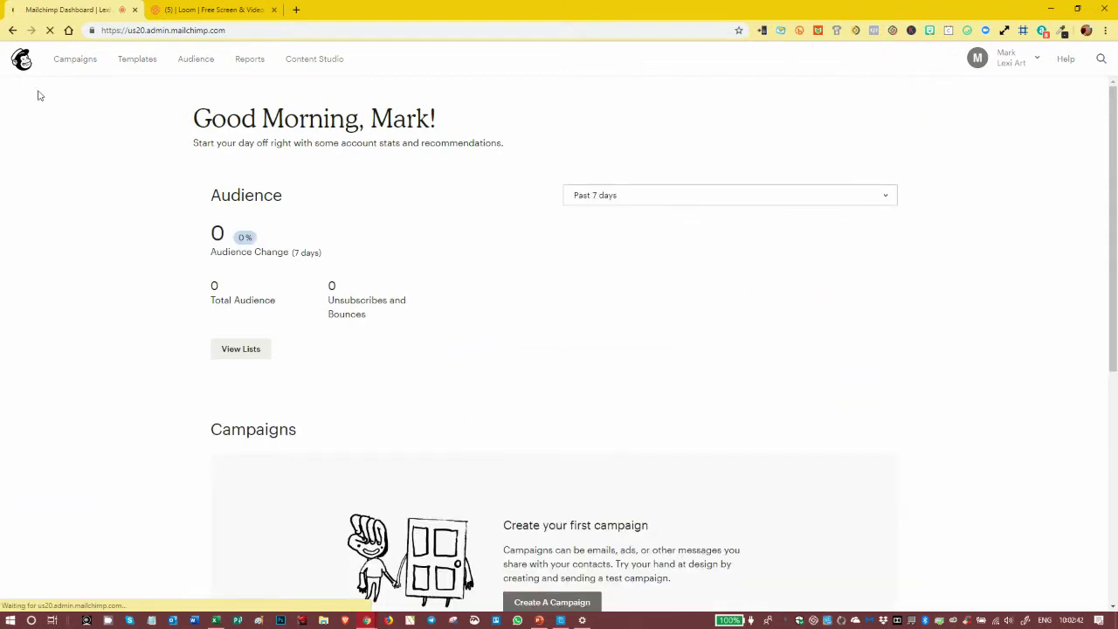
pyautogui.scroll(-5, 446, 230)
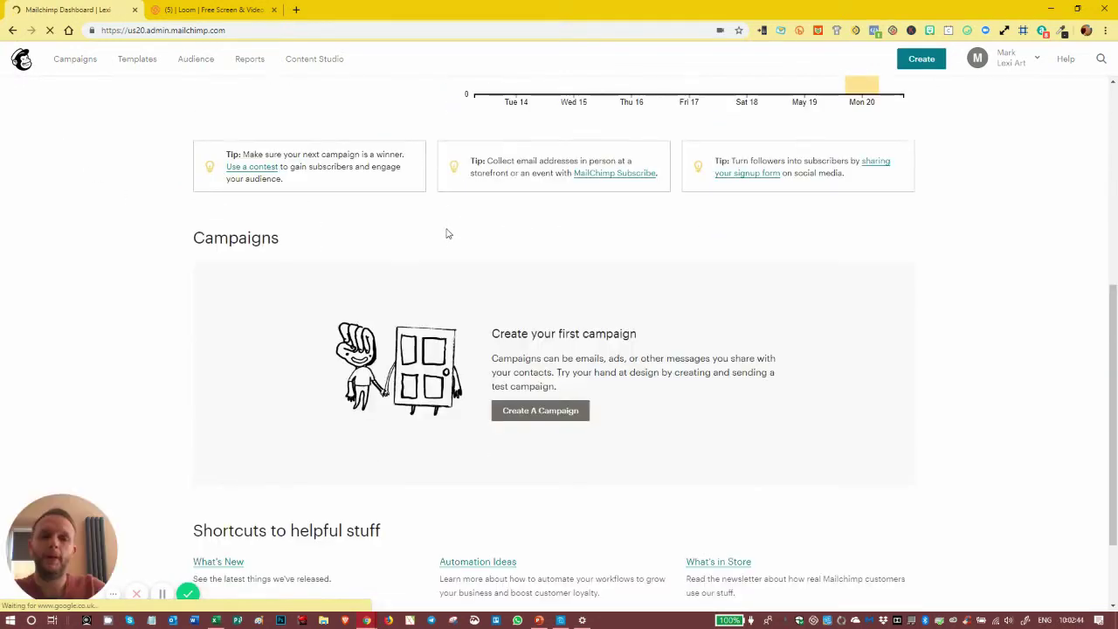
pyautogui.scroll(-1, 446, 233)
pyautogui.scroll(6, 446, 234)
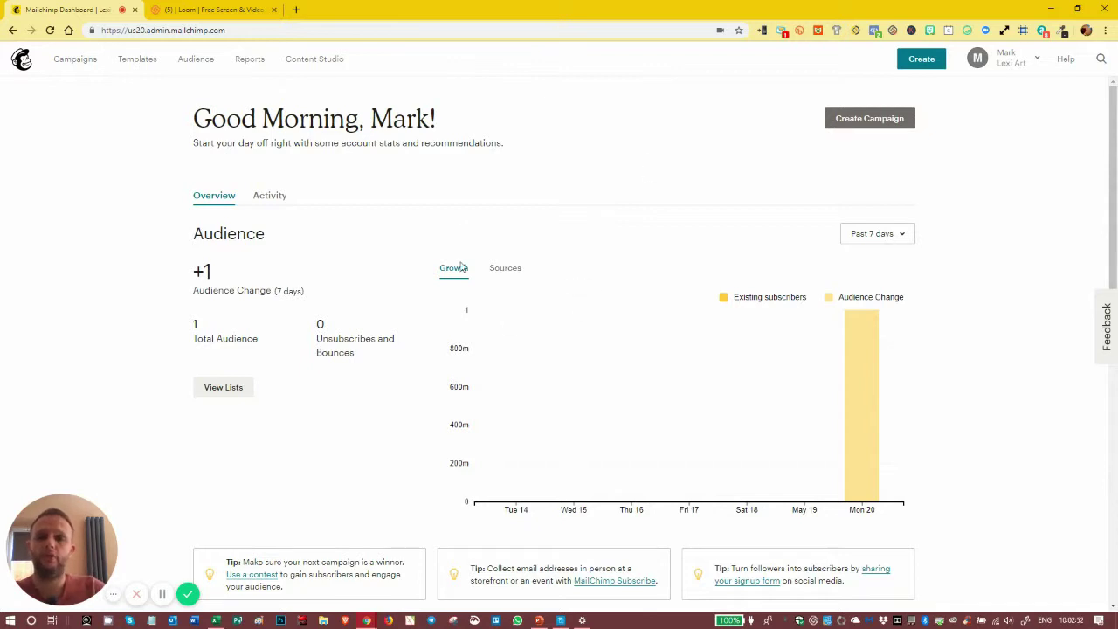
pyautogui.scroll(-5, 350, 259)
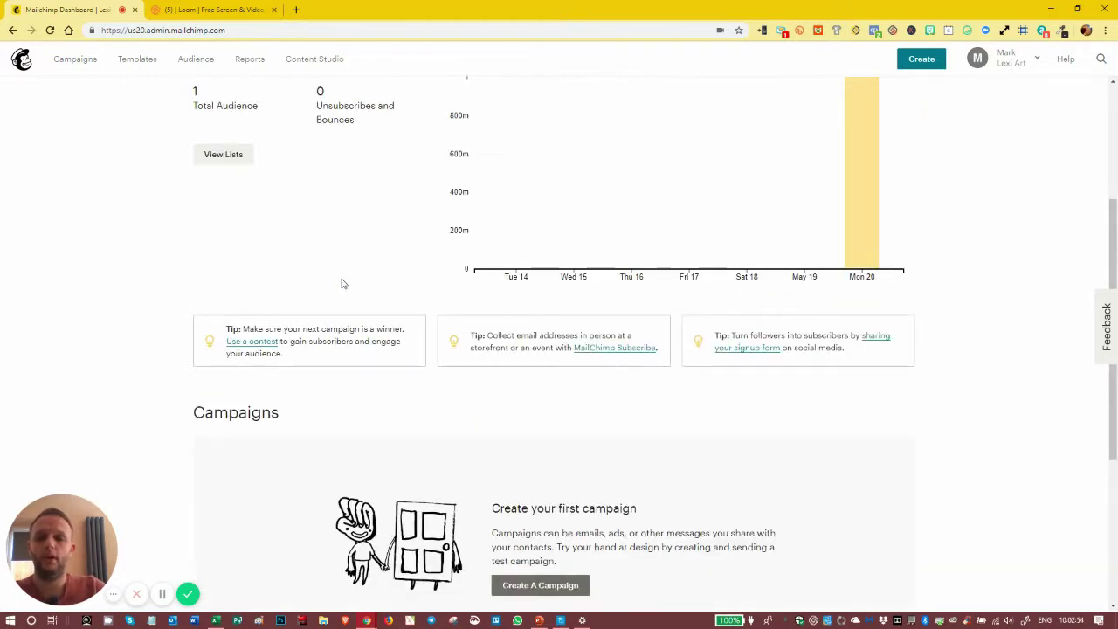
pyautogui.scroll(-1, 558, 300)
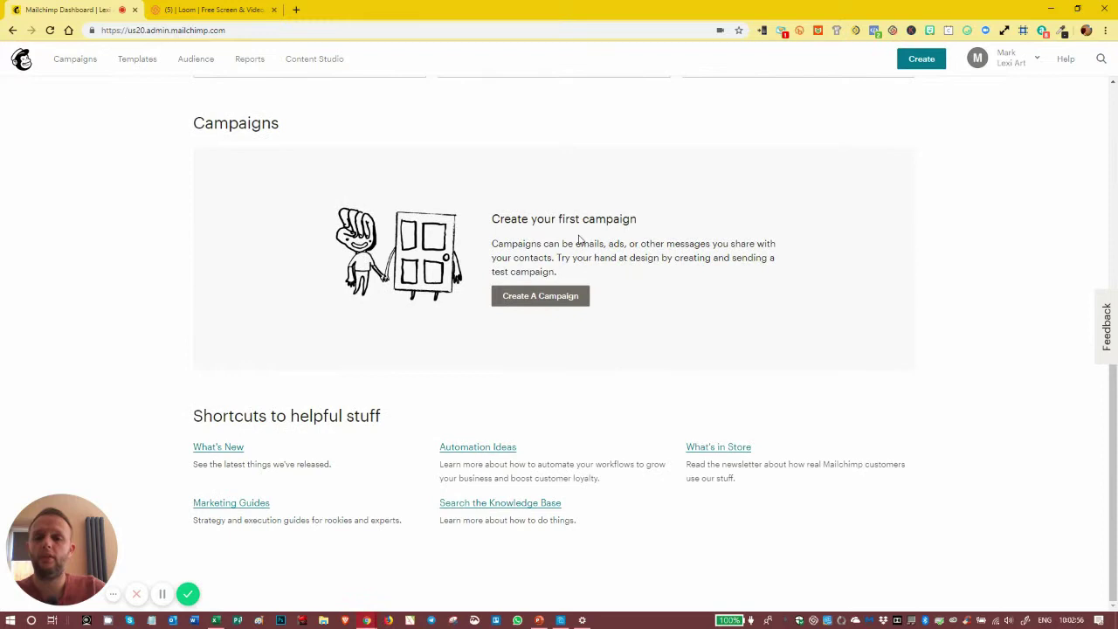
pyautogui.scroll(6, 524, 306)
pyautogui.scroll(-3, 367, 369)
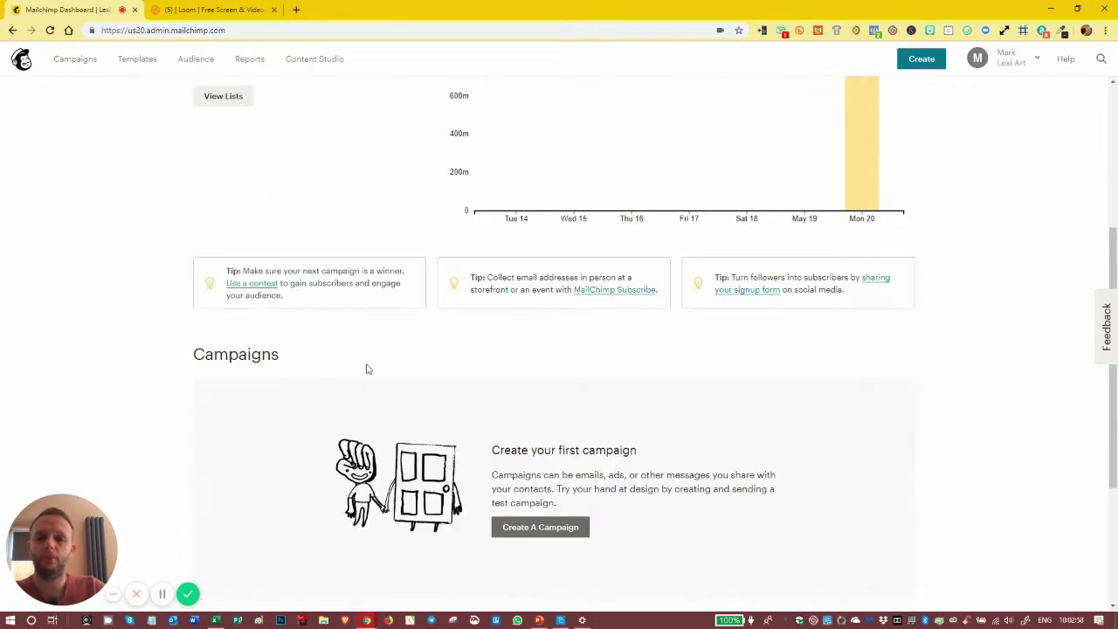
pyautogui.scroll(-3, 381, 233)
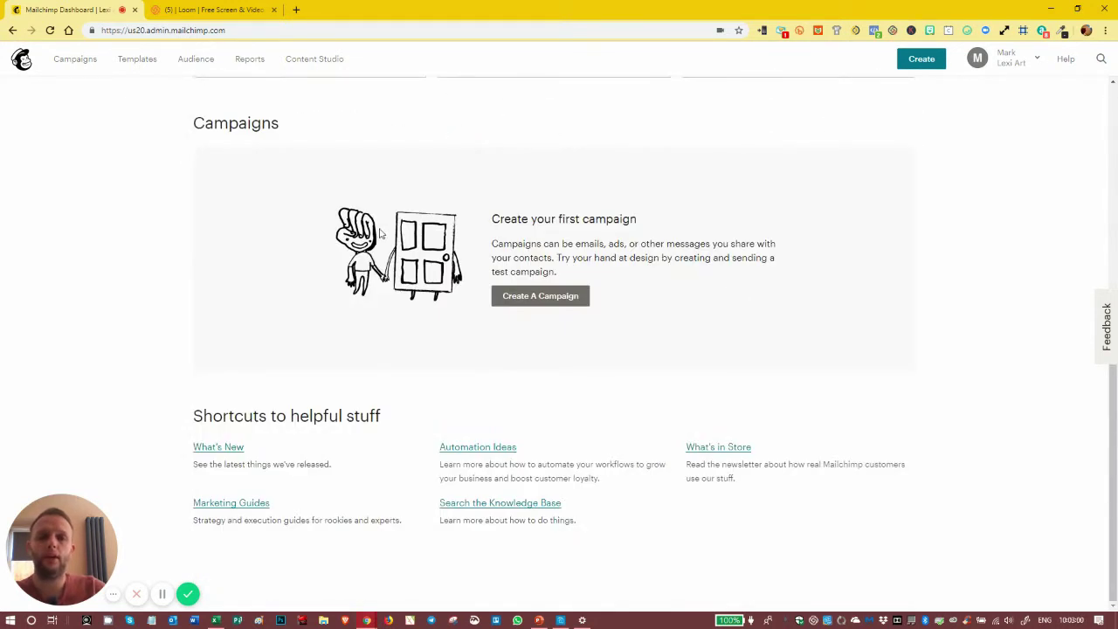
pyautogui.scroll(6, 402, 297)
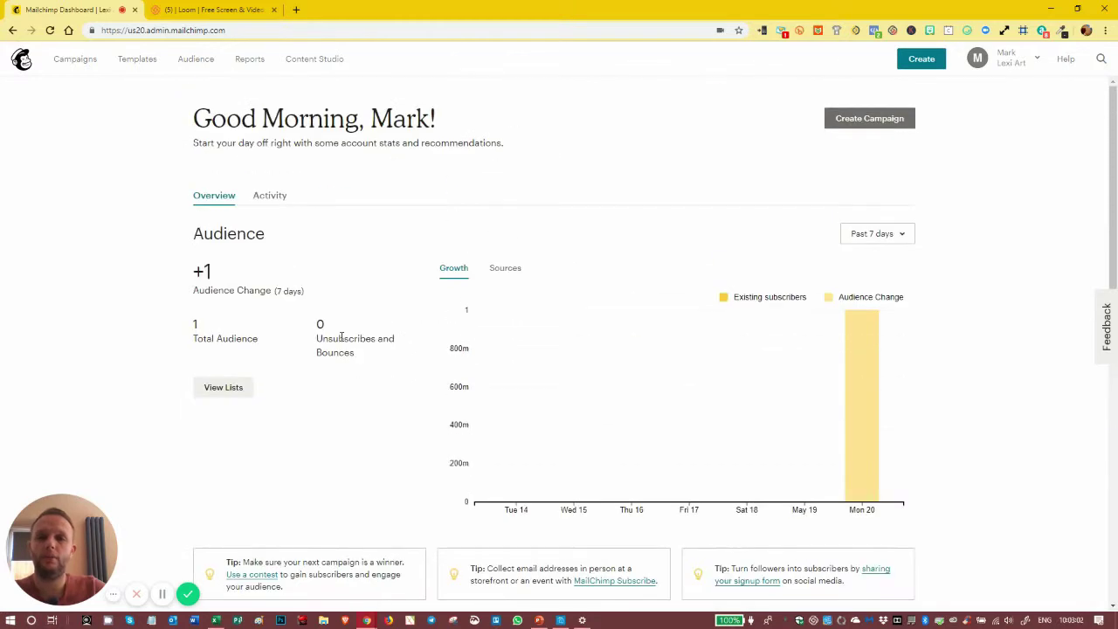
pyautogui.scroll(-1, 338, 358)
pyautogui.scroll(-4, 348, 456)
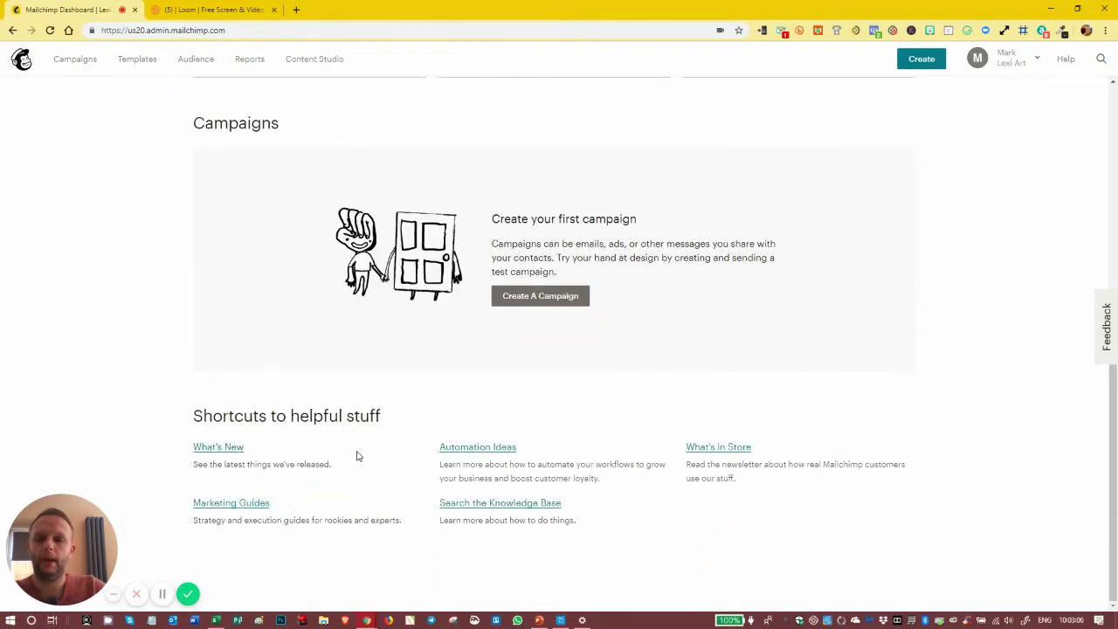
pyautogui.scroll(5, 568, 419)
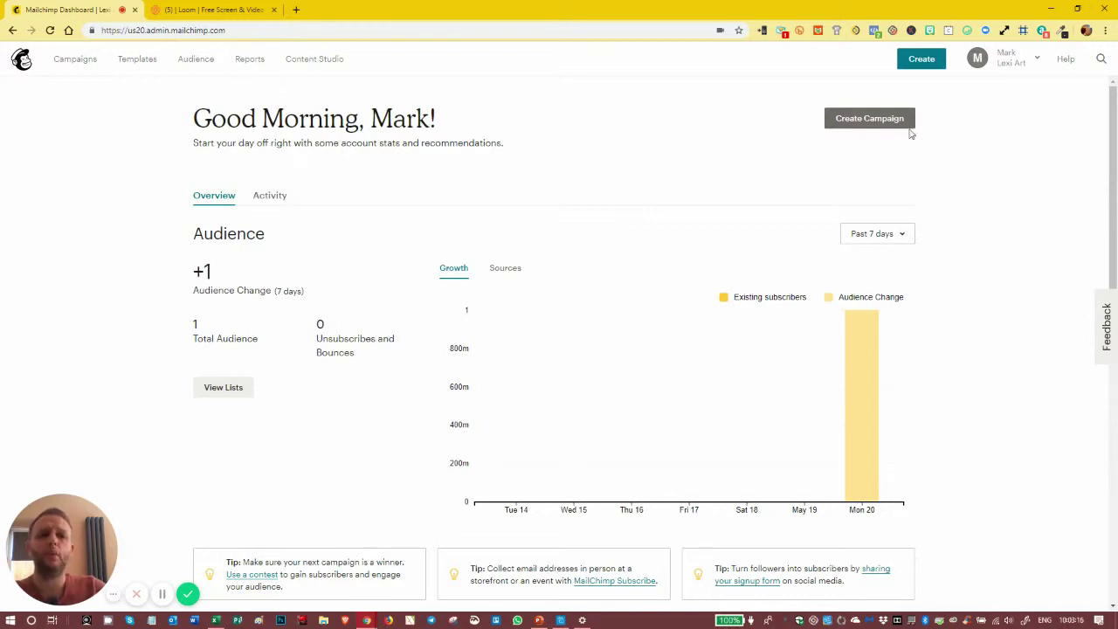
# Open the campaign and contact search, review the Everything scope choices, then close the search.
pyautogui.click(1102, 61)
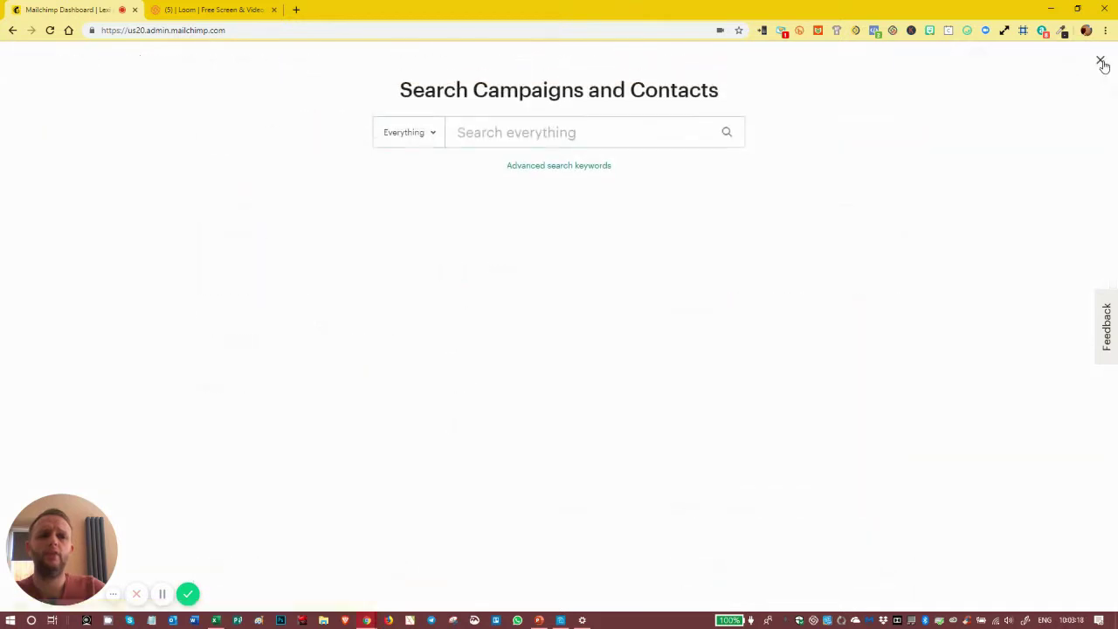
pyautogui.click(434, 136)
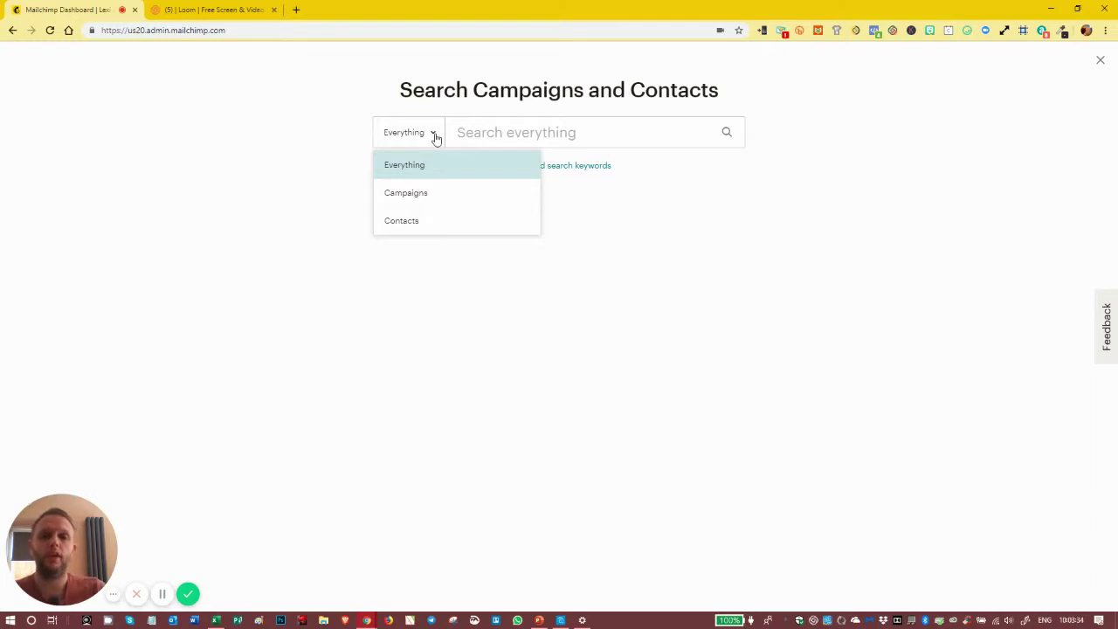
pyautogui.click(533, 271)
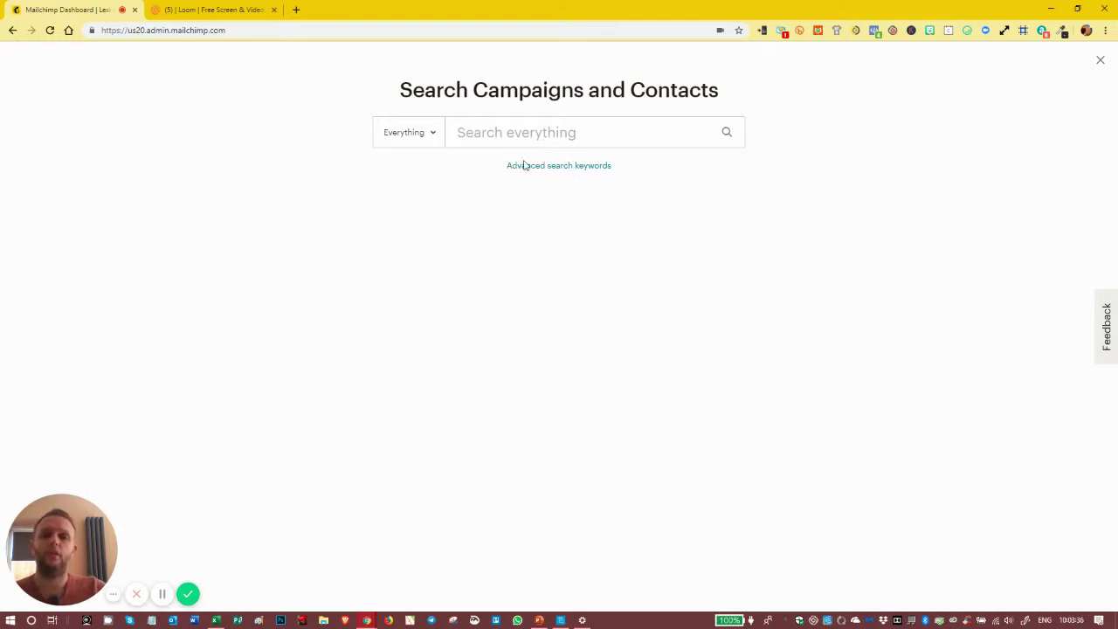
pyautogui.click(1102, 61)
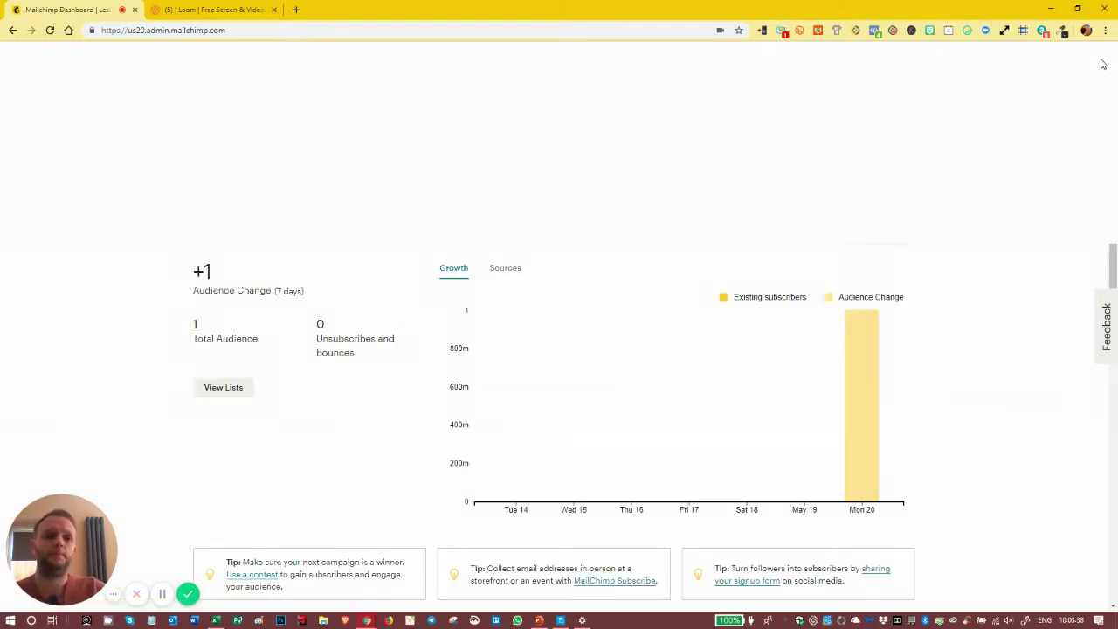
# Open the Knowledge Base search, then close the extra Loom browser tab and the search panel.
pyautogui.click(1068, 62)
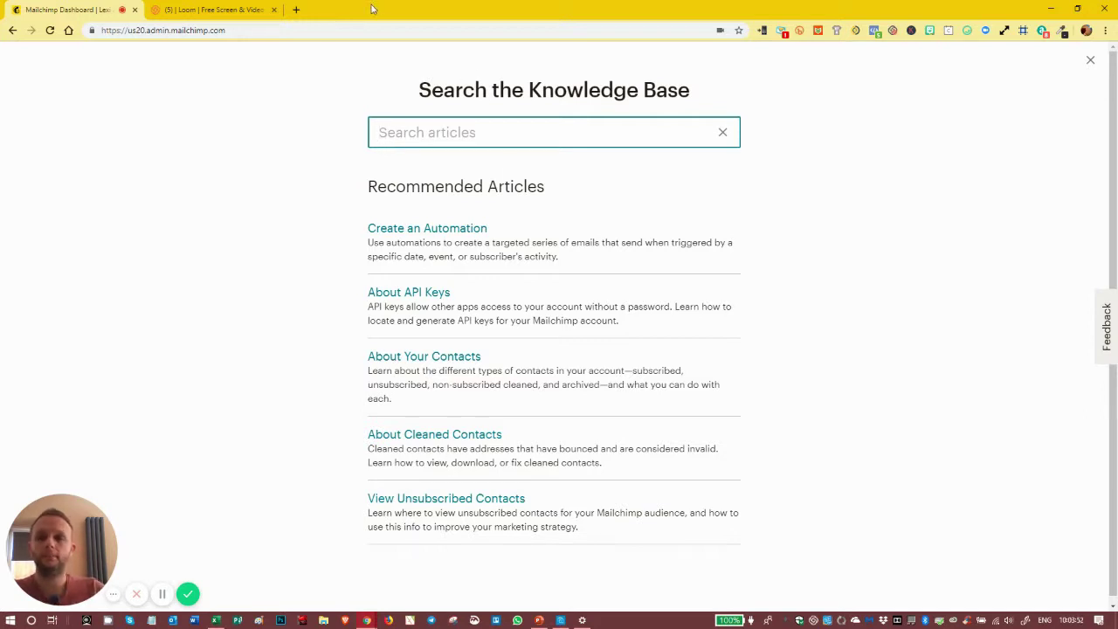
pyautogui.click(273, 10)
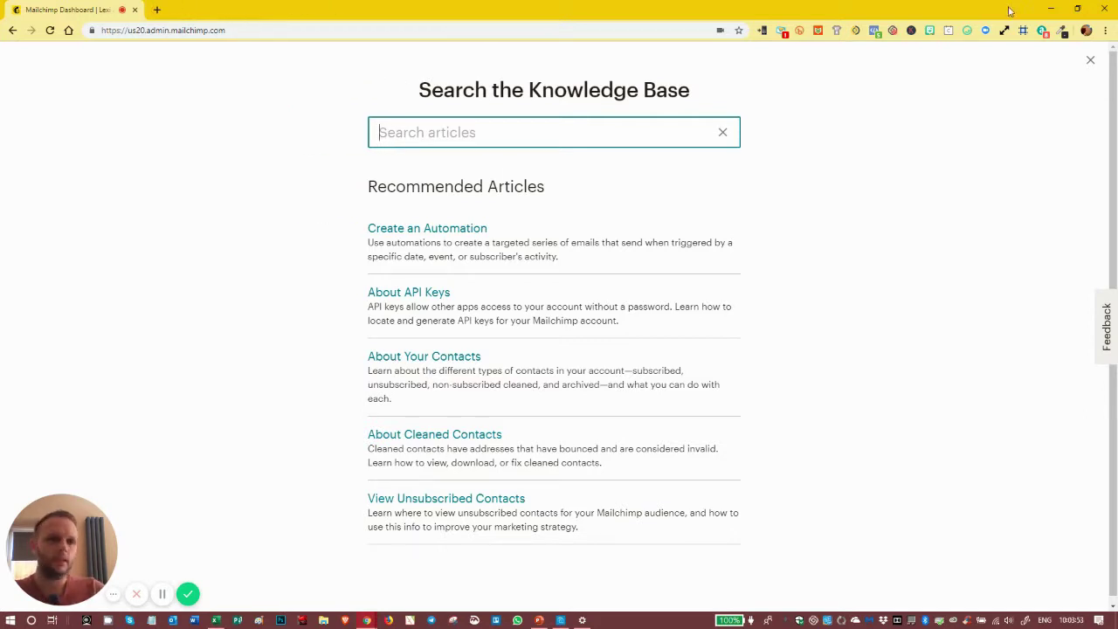
pyautogui.click(1090, 61)
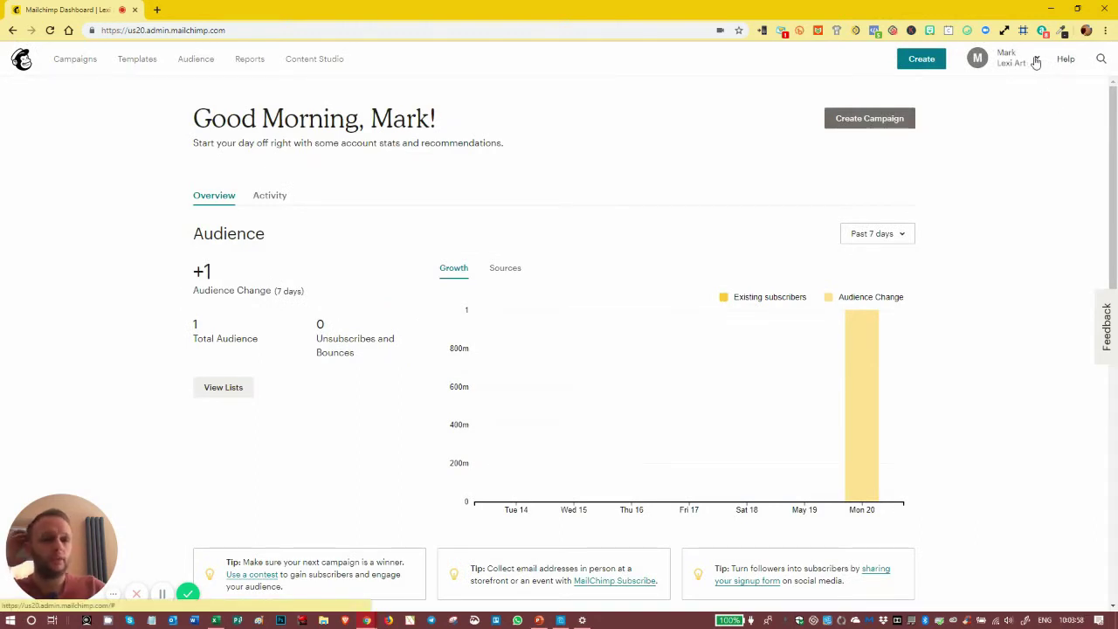
# View Notifications from the account menu, find none, and return to the account options.
pyautogui.click(1036, 62)
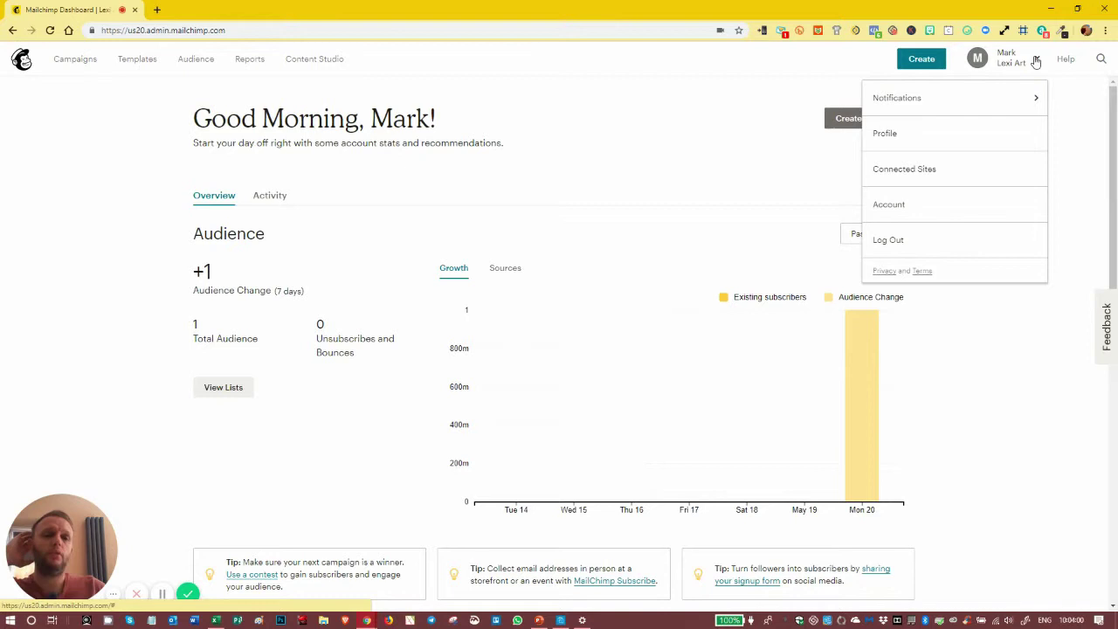
pyautogui.click(980, 105)
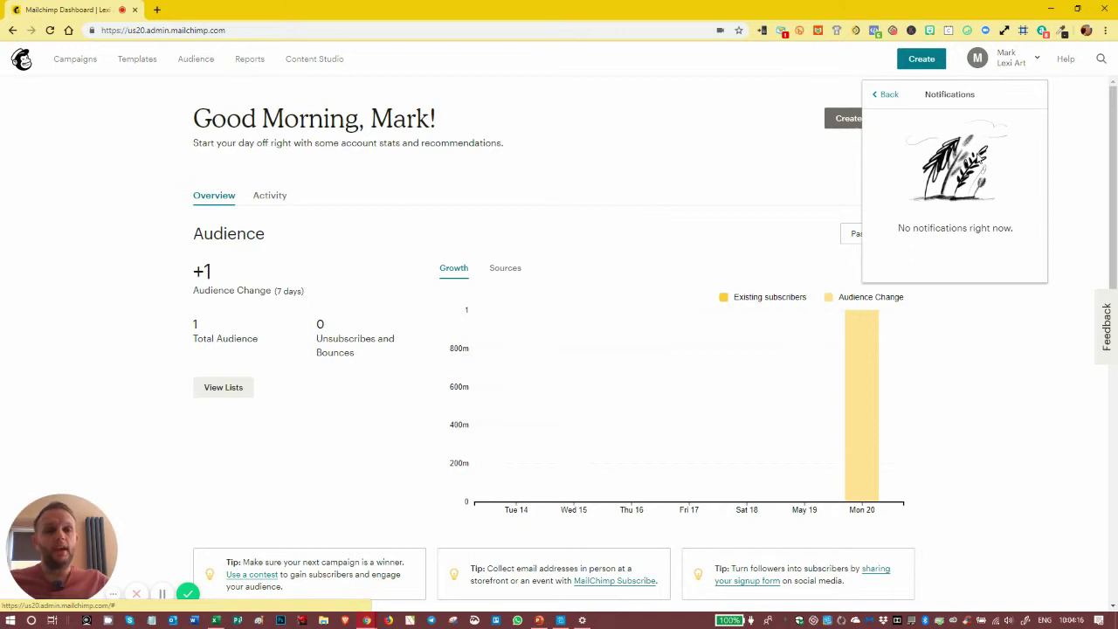
pyautogui.click(885, 96)
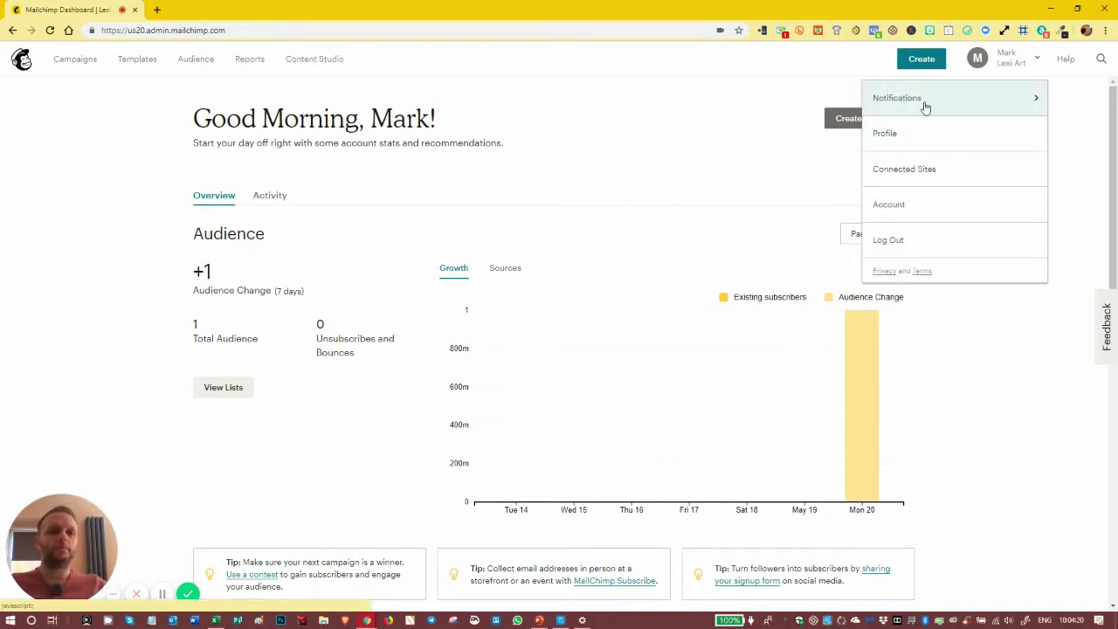
# Open the My Profile page with photo, basic information and password sections, then reopen the account menu.
pyautogui.click(900, 140)
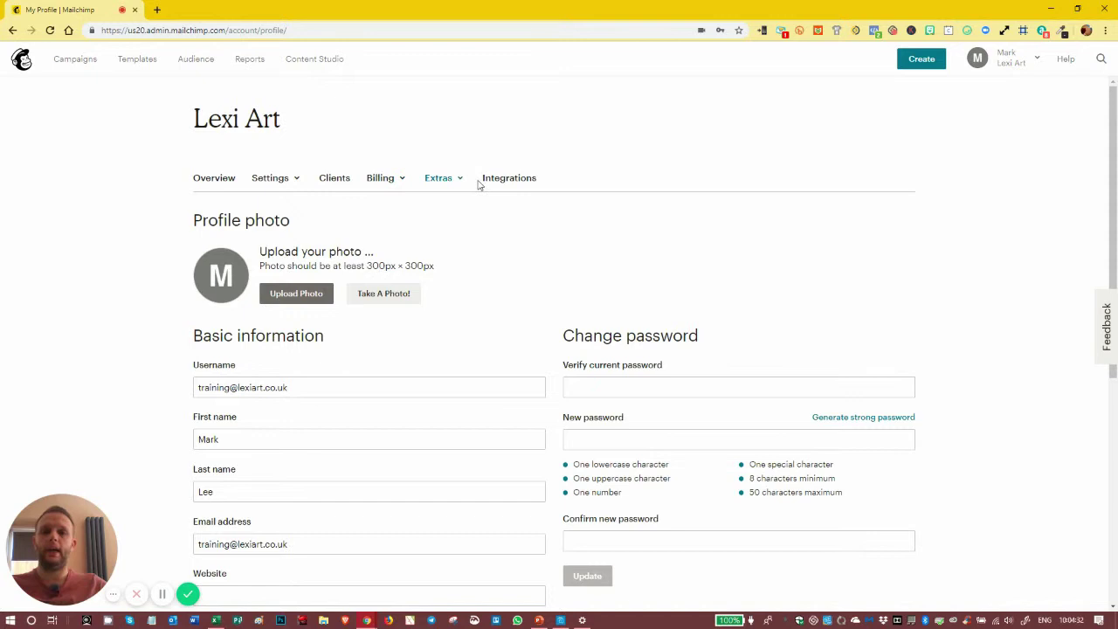
pyautogui.click(1035, 58)
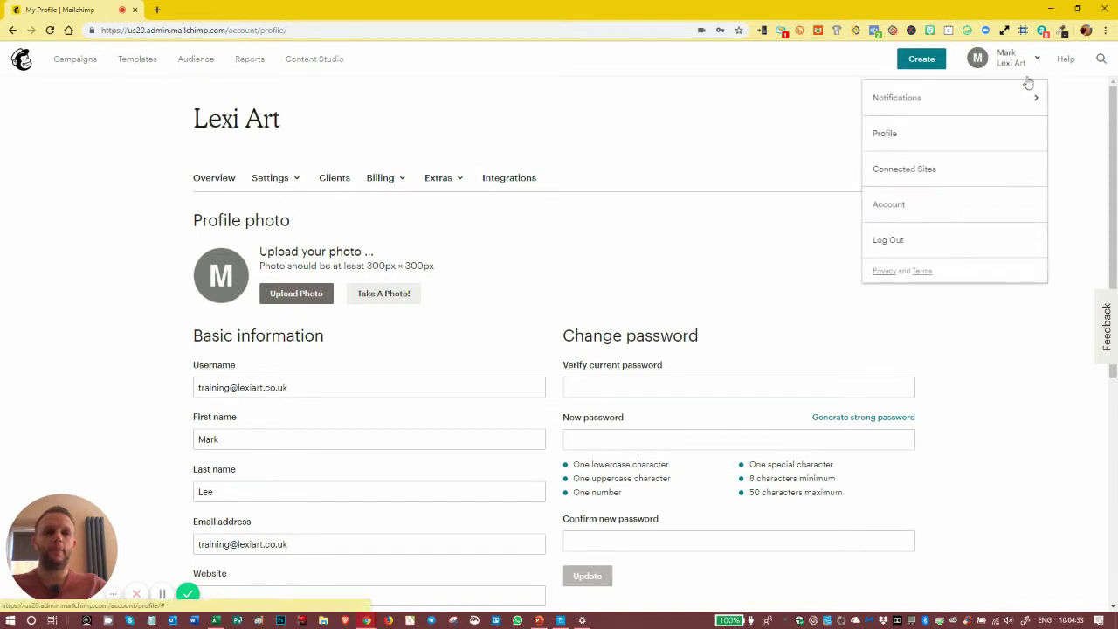
# Go to the Lexi Art account overview and review its Free Plan usage.
pyautogui.click(896, 214)
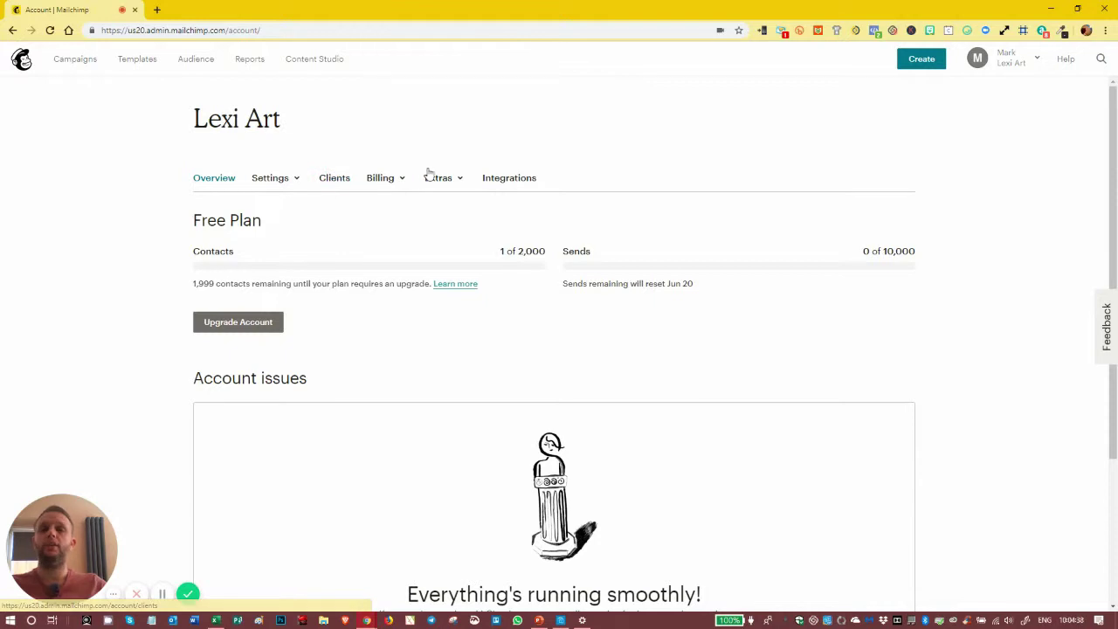
pyautogui.scroll(-3, 497, 280)
pyautogui.scroll(3, 492, 272)
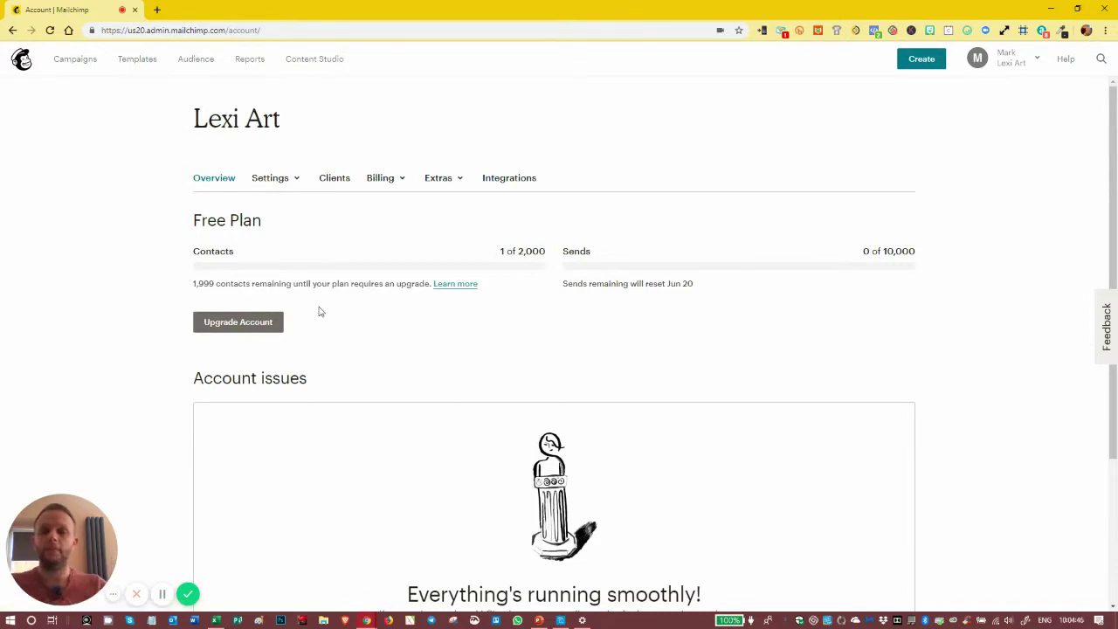
pyautogui.scroll(-2, 410, 324)
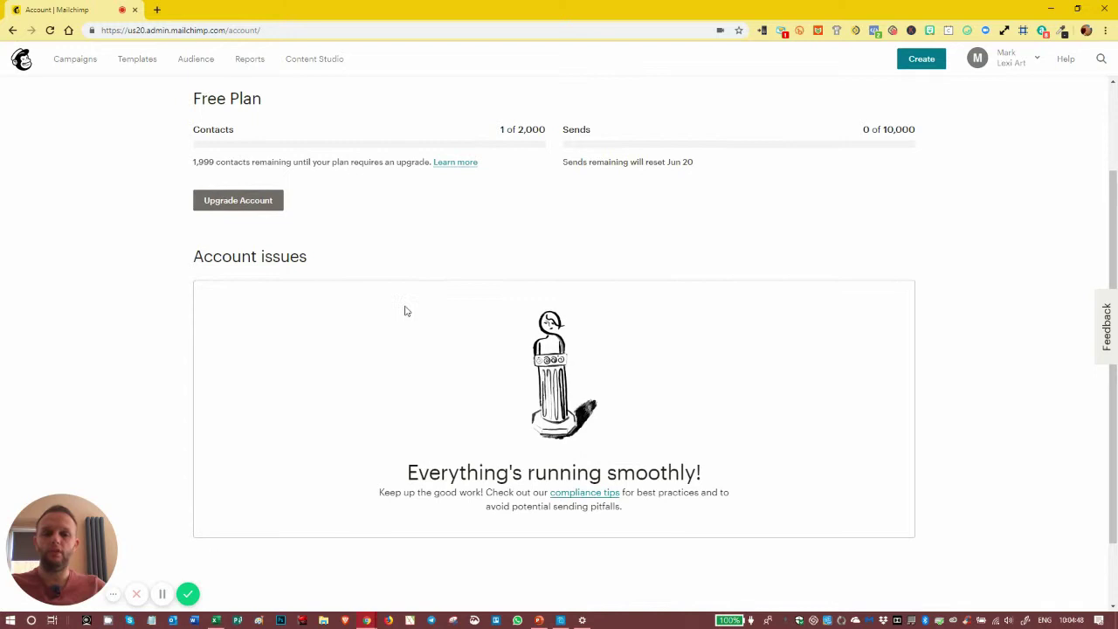
pyautogui.scroll(-1, 397, 313)
pyautogui.scroll(3, 390, 312)
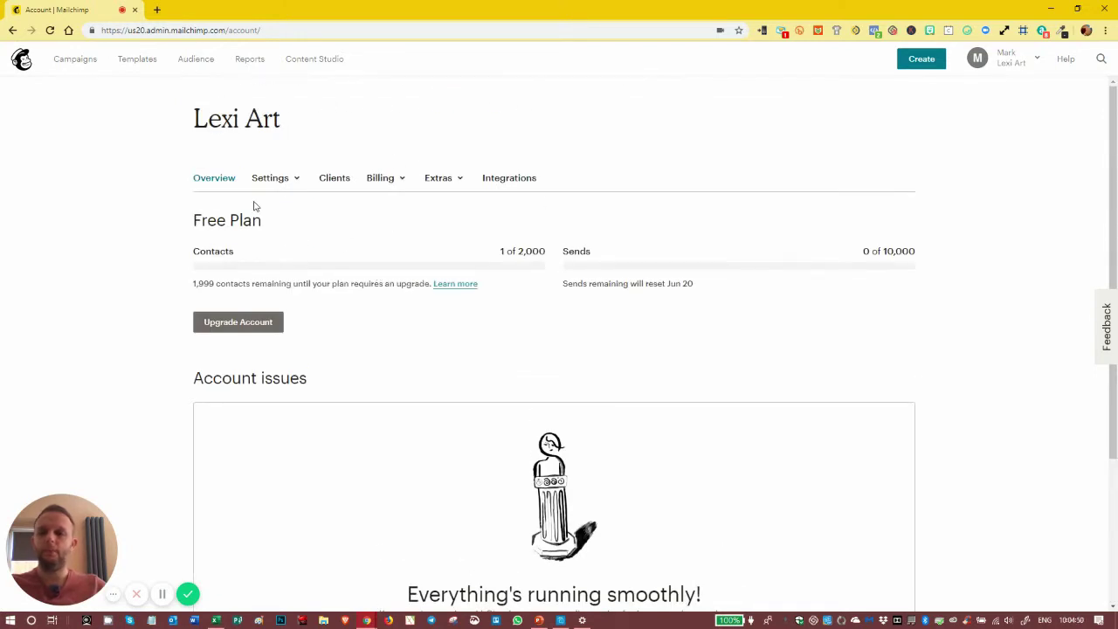
pyautogui.click(208, 180)
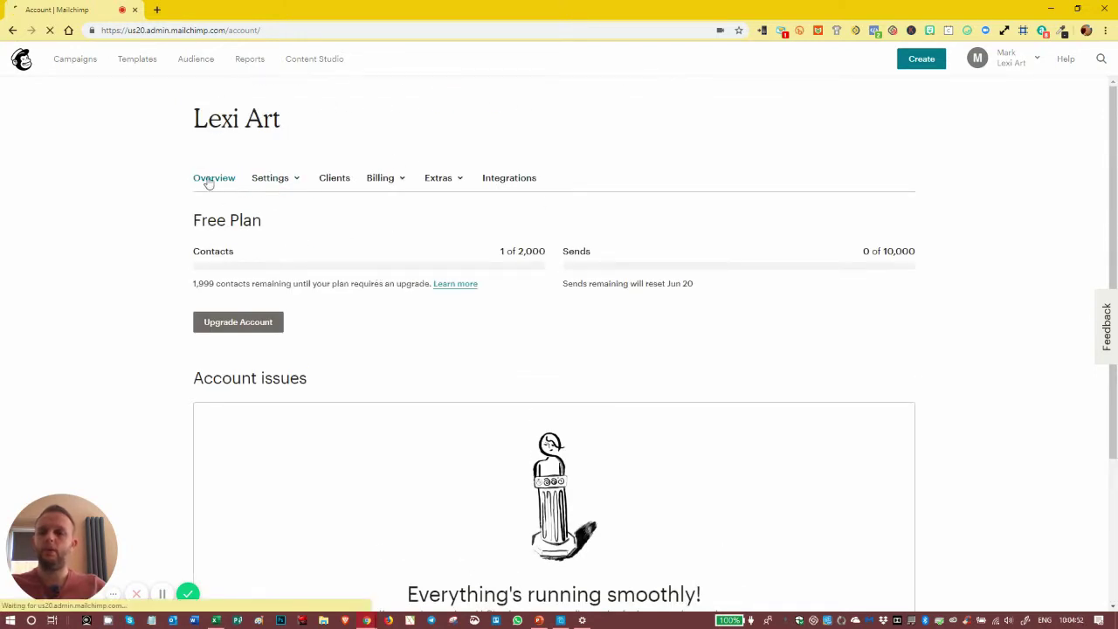
# Review the Settings dropdown, then show the Extras options: Rewards, API keys and Registered apps.
pyautogui.click(276, 181)
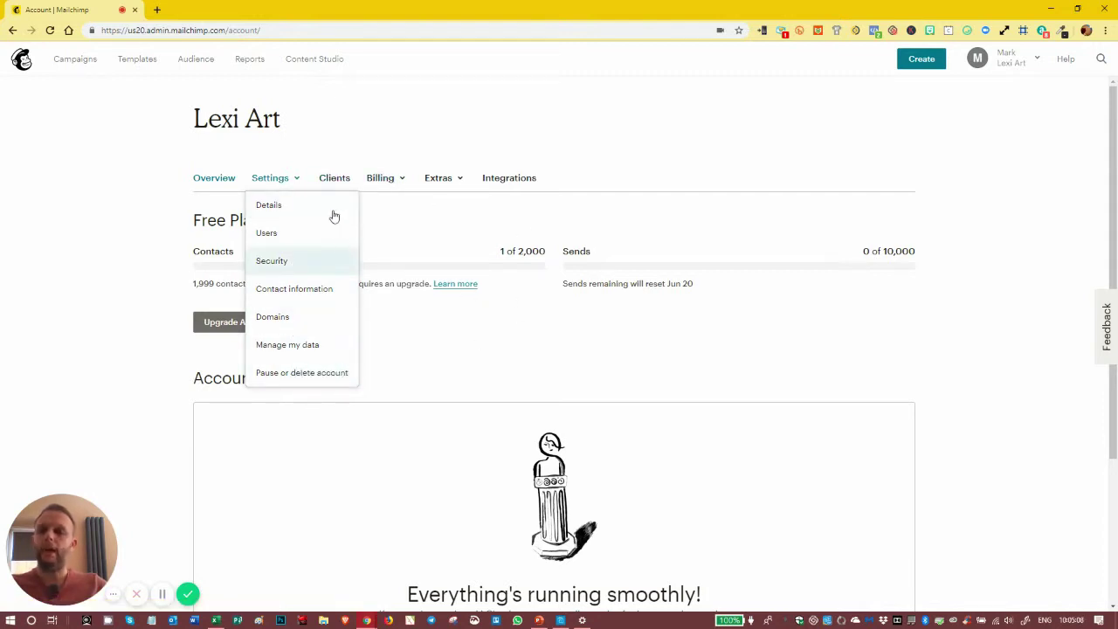
pyautogui.click(444, 180)
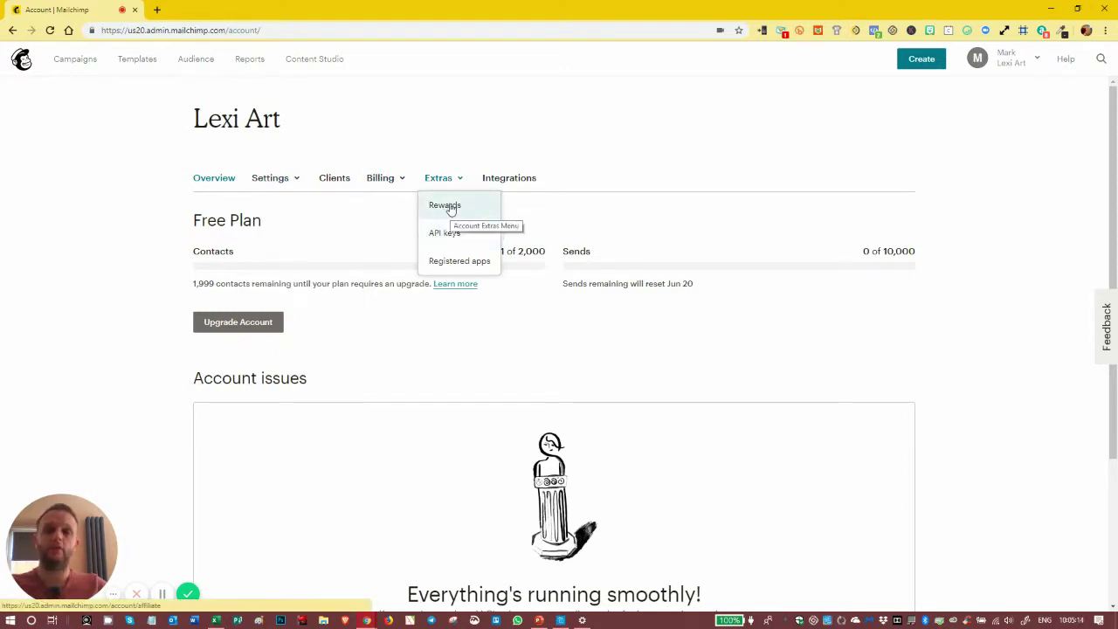
pyautogui.scroll(-3, 617, 382)
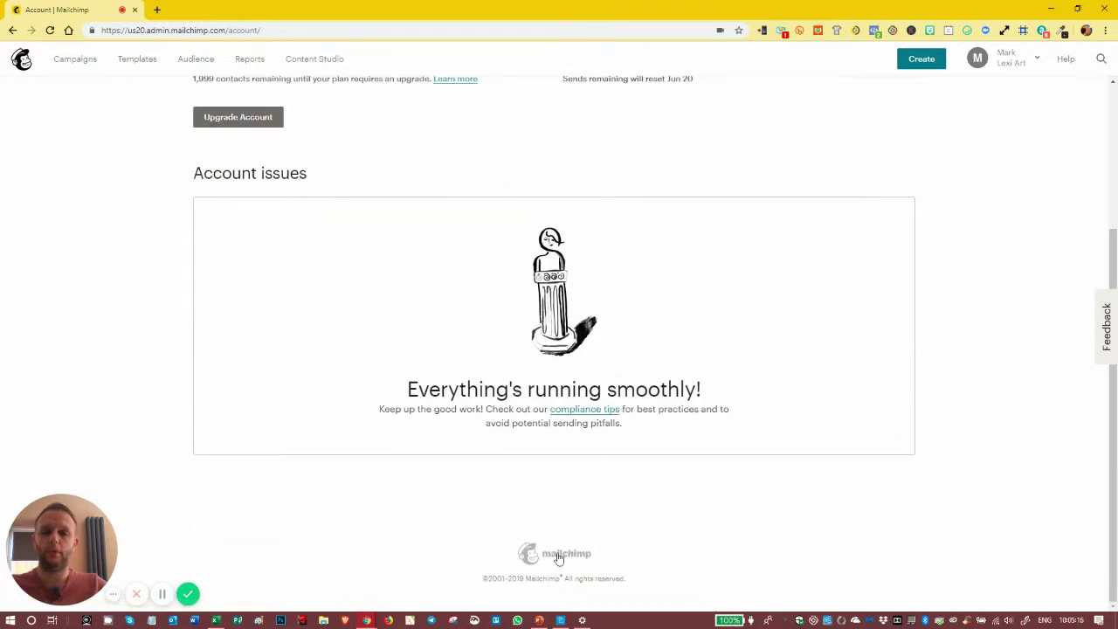
pyautogui.scroll(3, 599, 255)
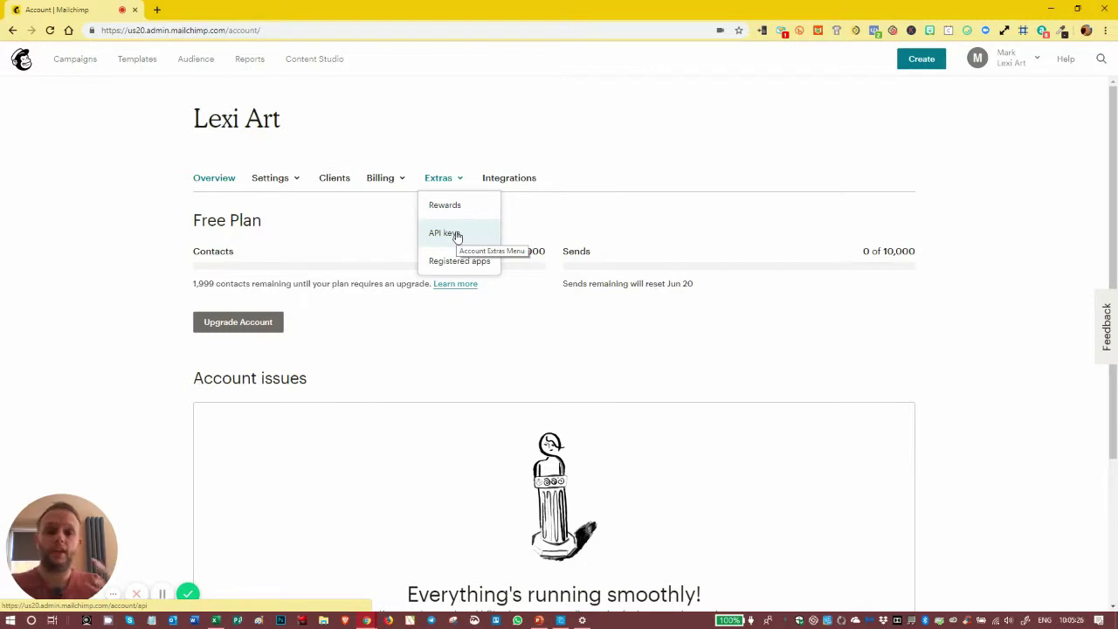
# Open the account's Integrations page and scroll through it.
pyautogui.click(512, 179)
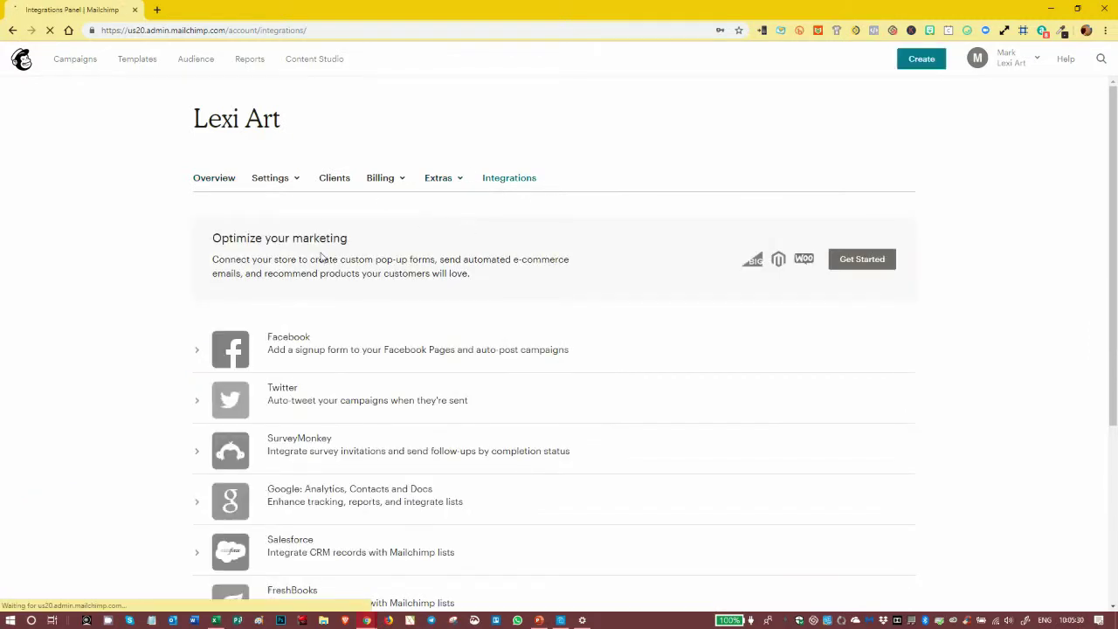
pyautogui.scroll(-3, 320, 252)
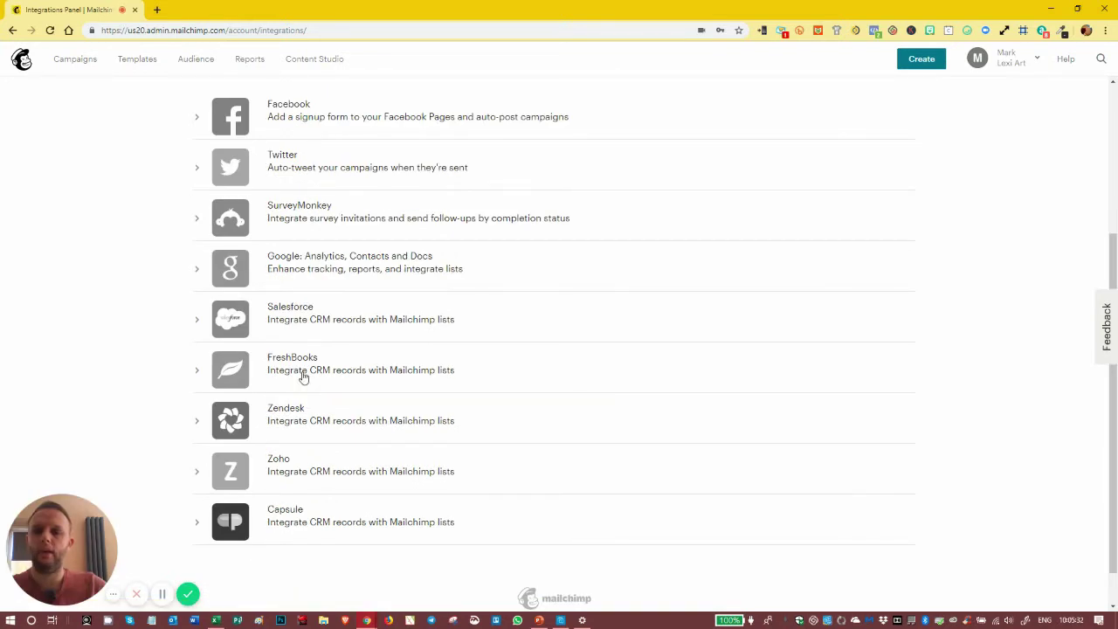
pyautogui.scroll(-1, 300, 429)
pyautogui.scroll(4, 297, 411)
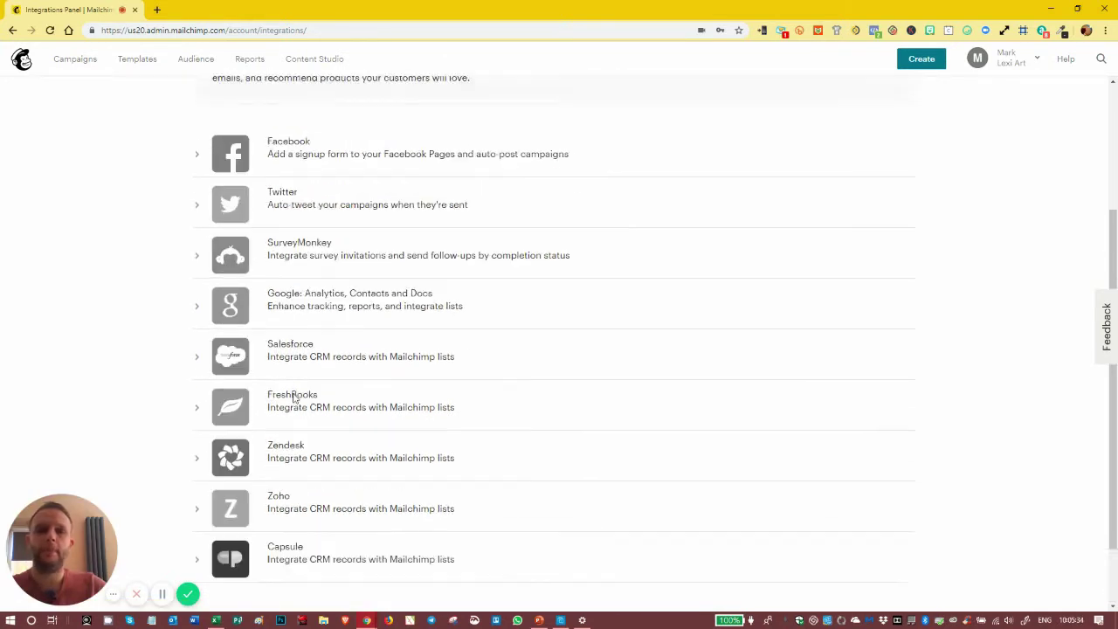
# Go to Connected Sites and browse its e-commerce, website builder and event platforms.
pyautogui.click(1038, 59)
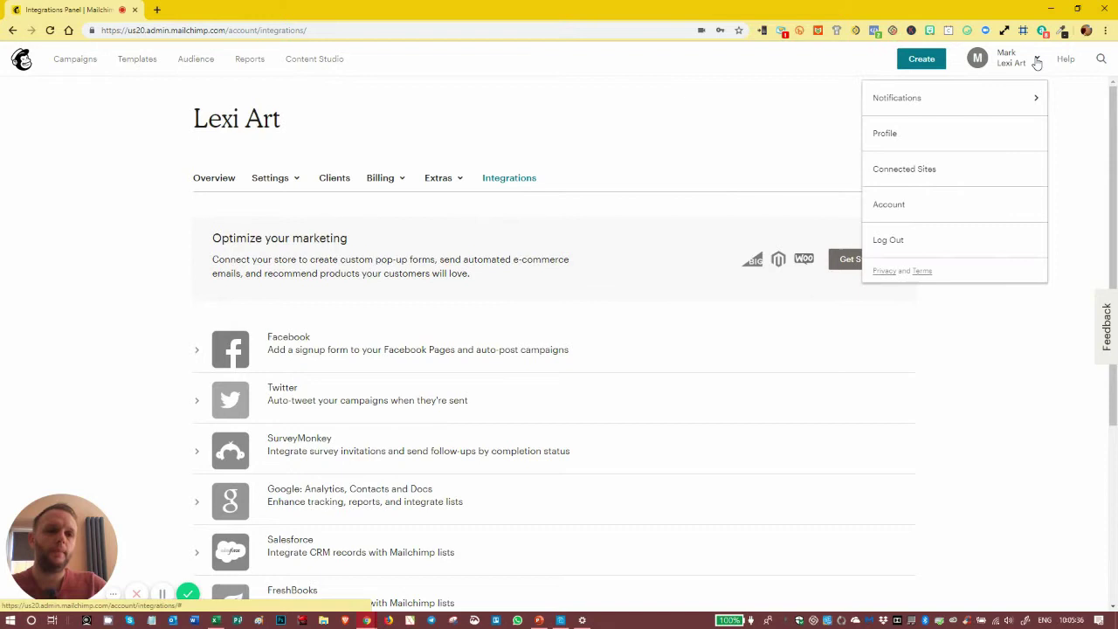
pyautogui.click(919, 170)
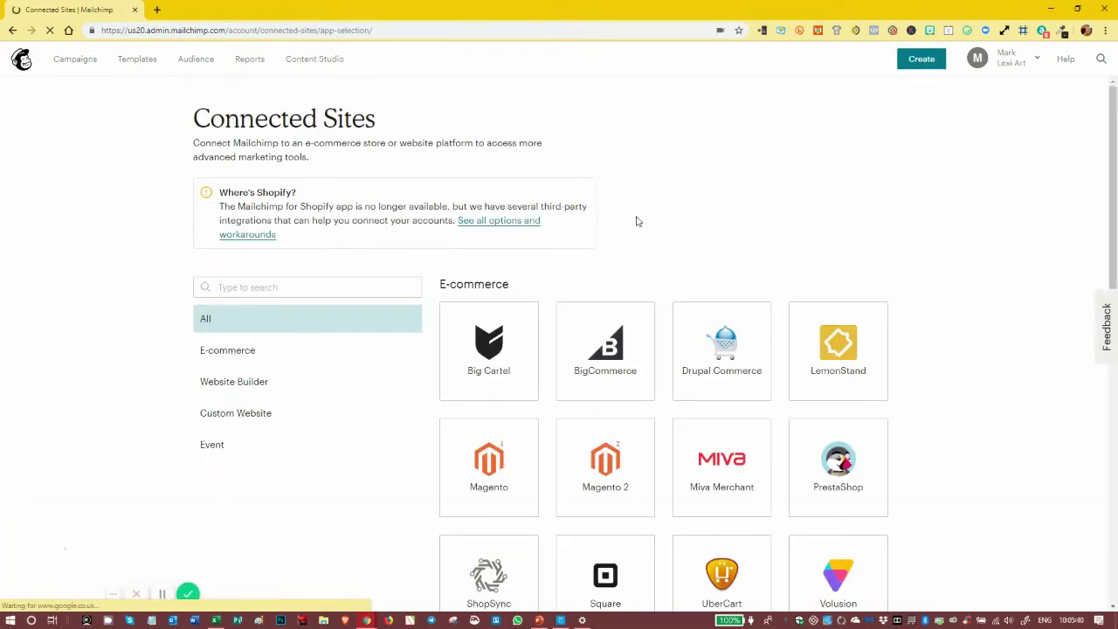
pyautogui.scroll(-3, 531, 231)
pyautogui.scroll(-2, 531, 237)
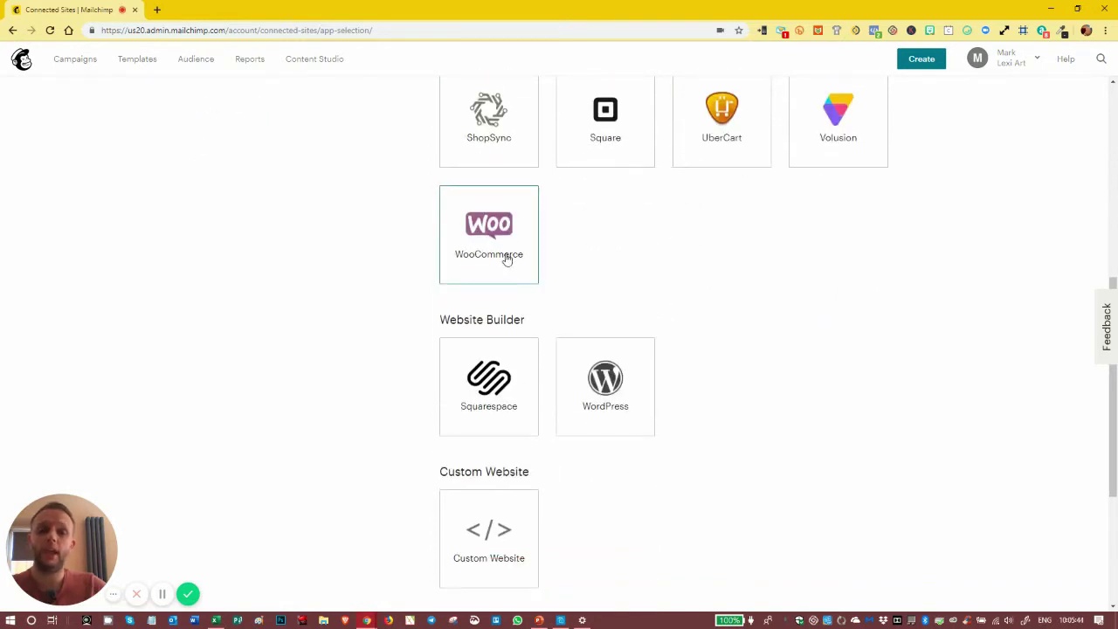
pyautogui.scroll(-2, 504, 260)
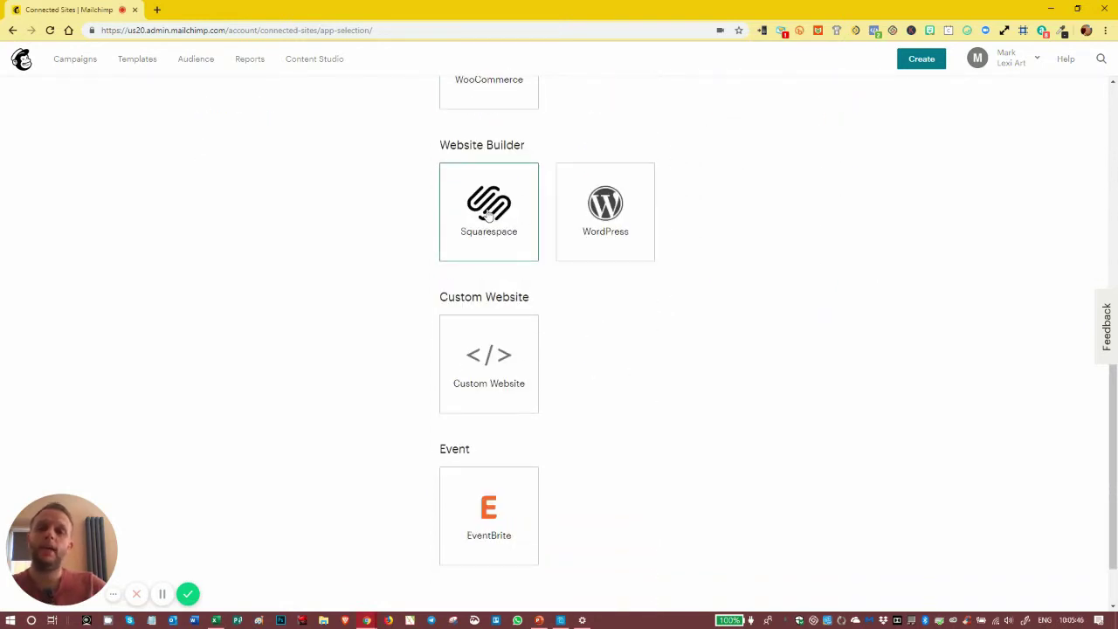
pyautogui.scroll(3, 773, 408)
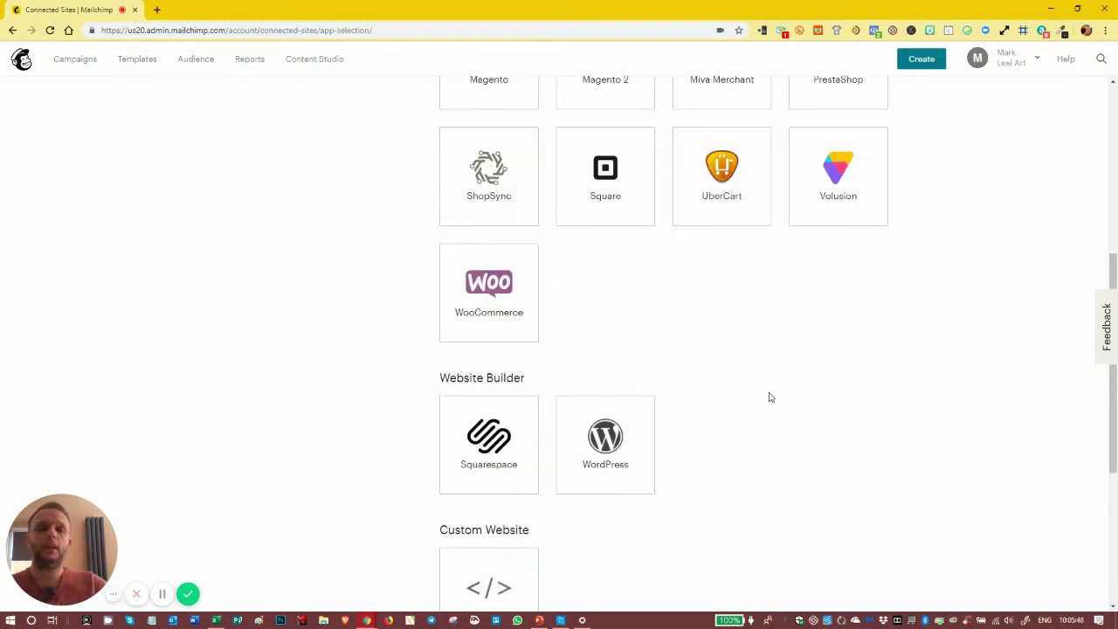
pyautogui.scroll(3, 757, 382)
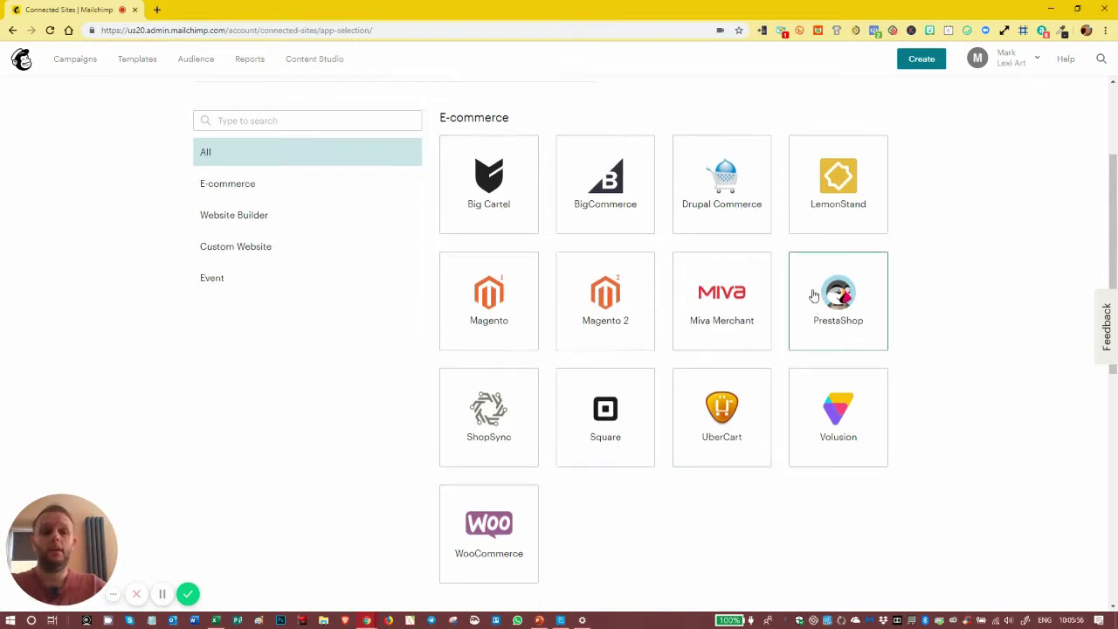
pyautogui.scroll(2, 813, 295)
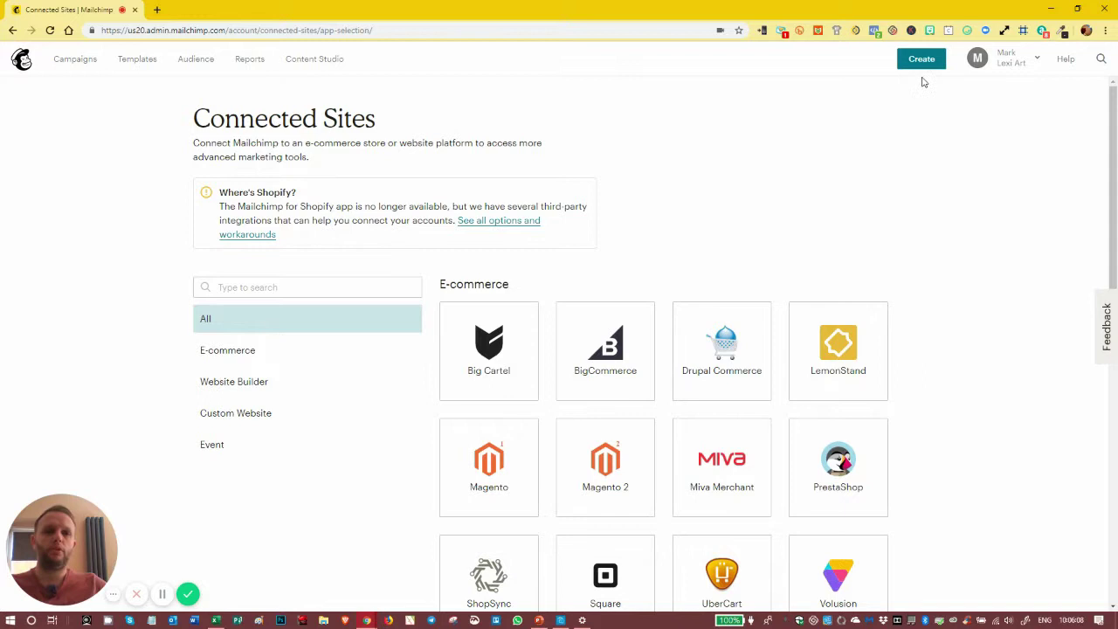
# Preview the campaign types in the Create chooser, dismiss it, and return to the dashboard.
pyautogui.click(916, 62)
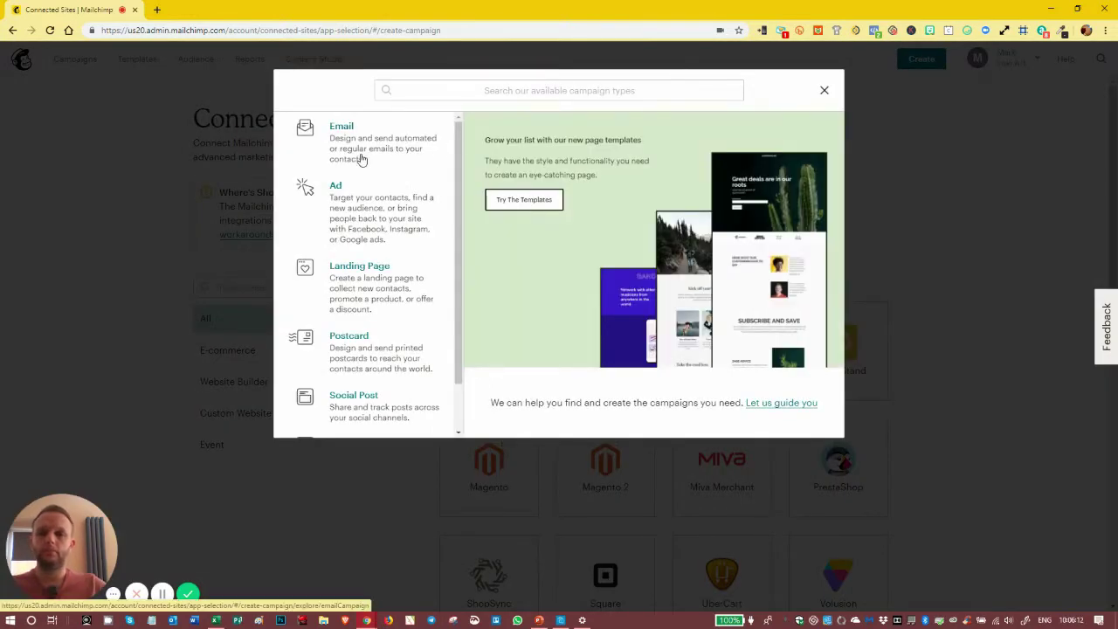
pyautogui.scroll(-1, 370, 152)
pyautogui.scroll(1, 370, 155)
pyautogui.scroll(-1, 369, 154)
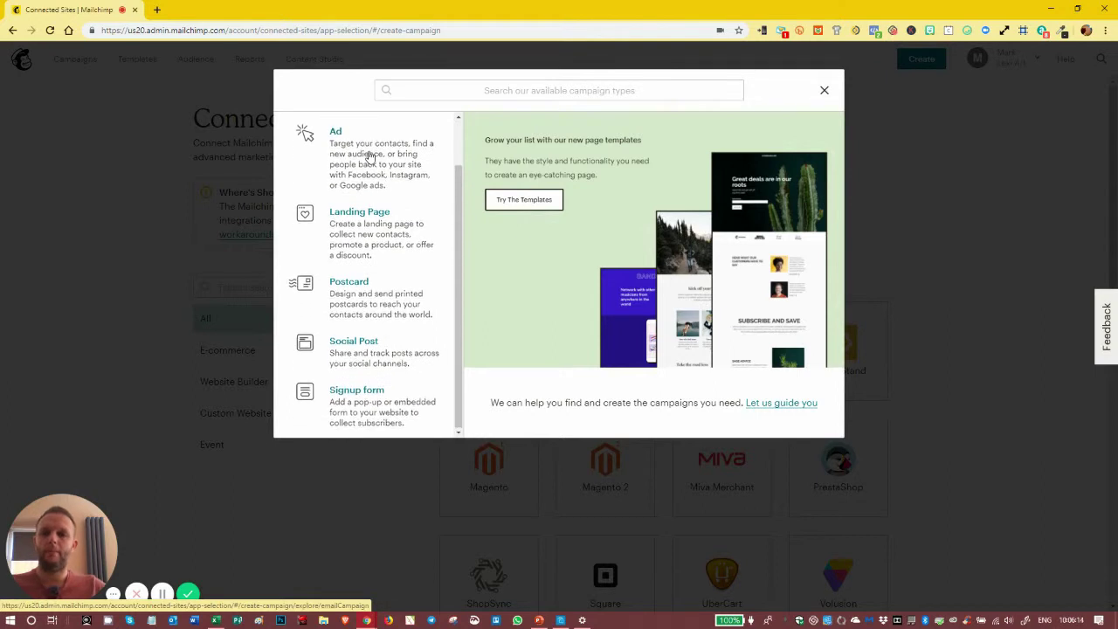
pyautogui.scroll(1, 370, 155)
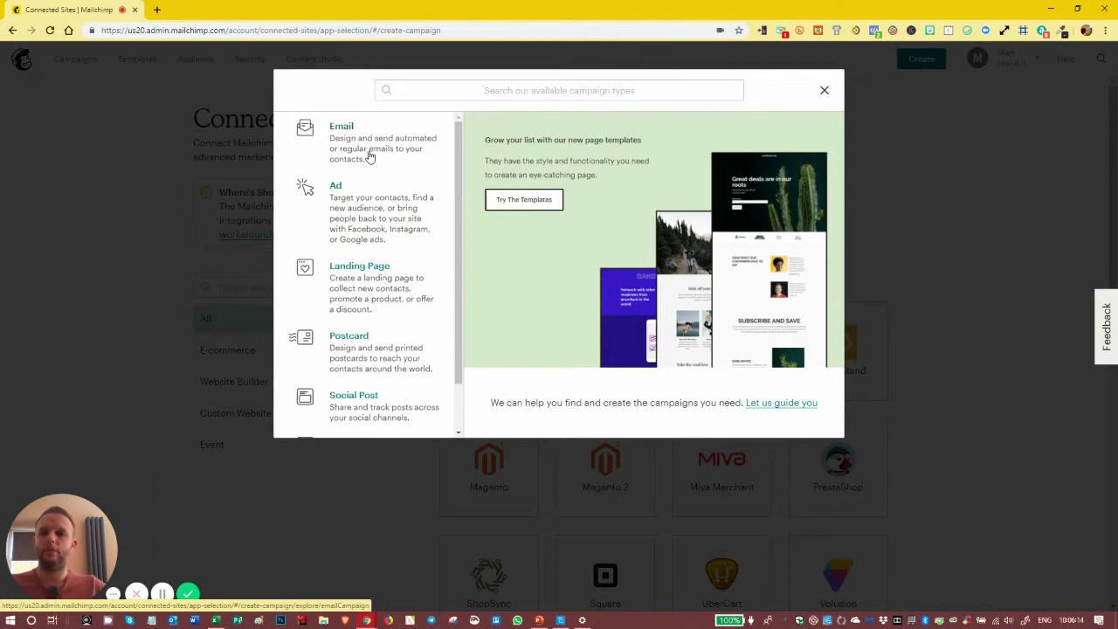
pyautogui.click(824, 93)
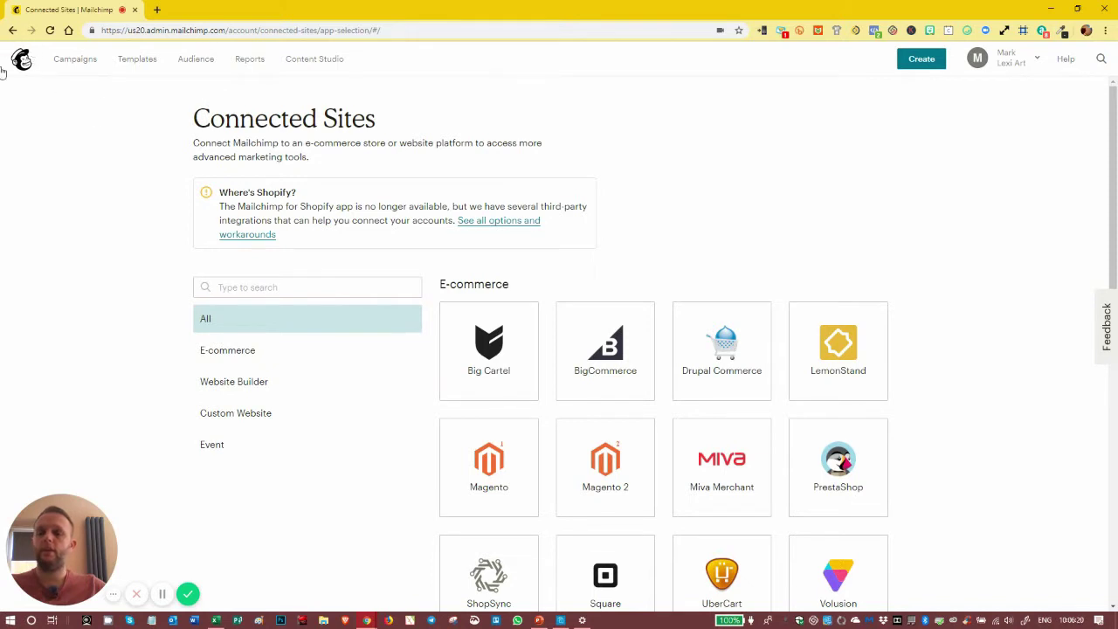
pyautogui.click(21, 59)
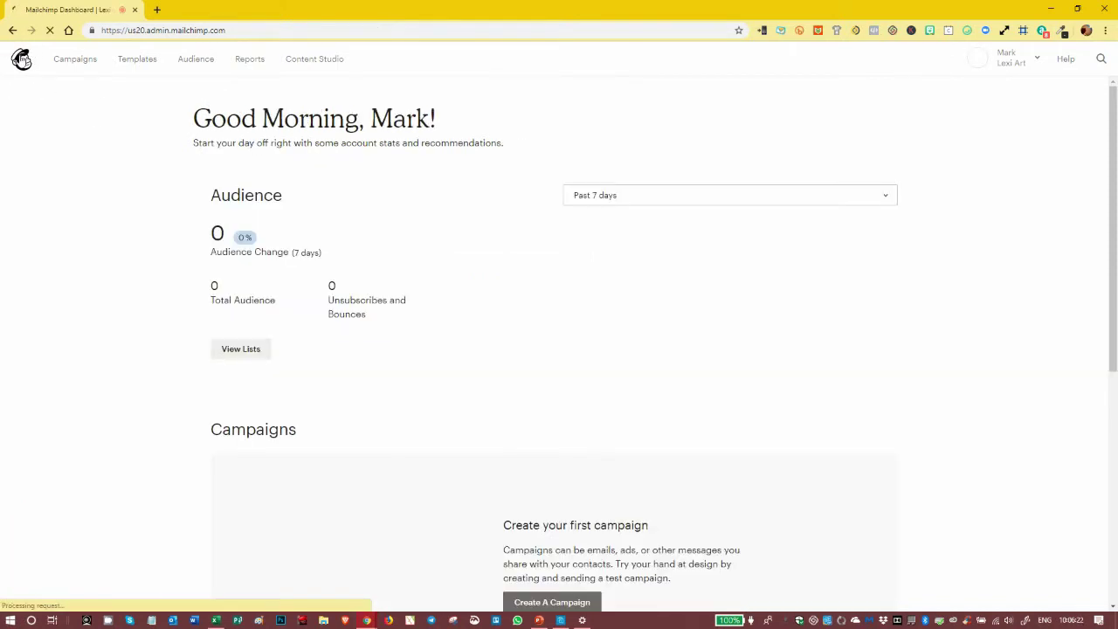
# On the Campaigns page, filter by Recent, Ongoing and then Draft, which shows none.
pyautogui.click(69, 61)
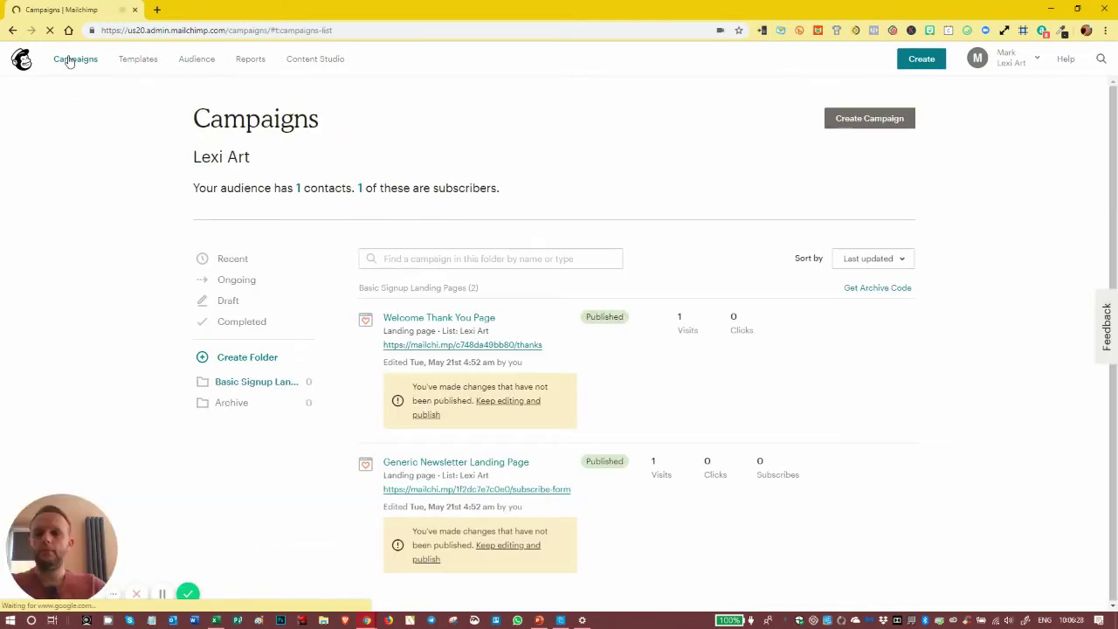
pyautogui.click(235, 264)
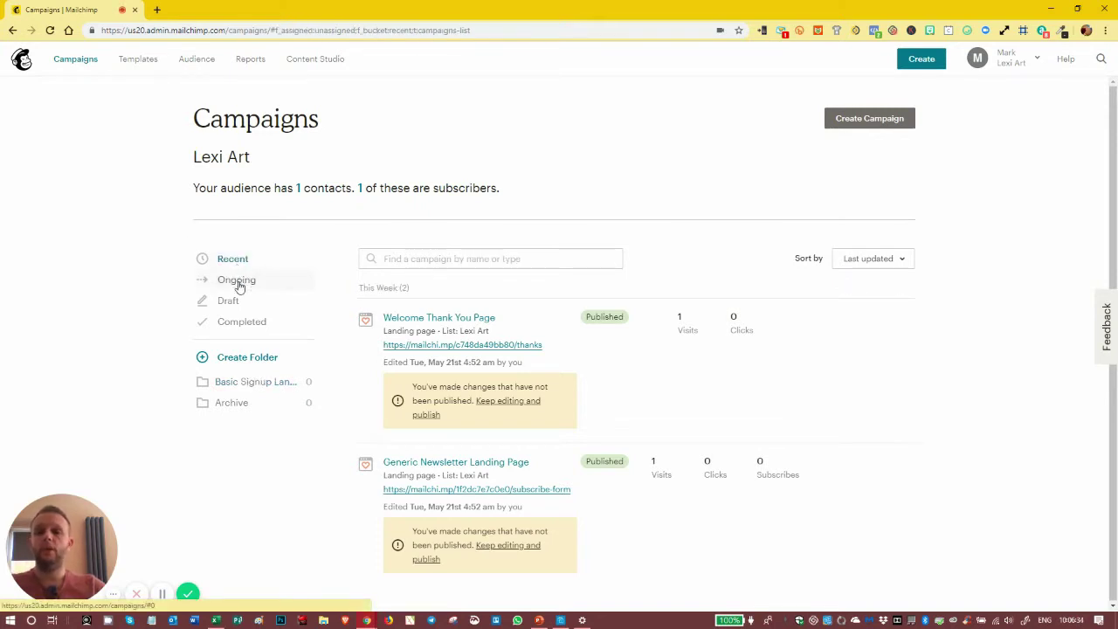
pyautogui.click(238, 285)
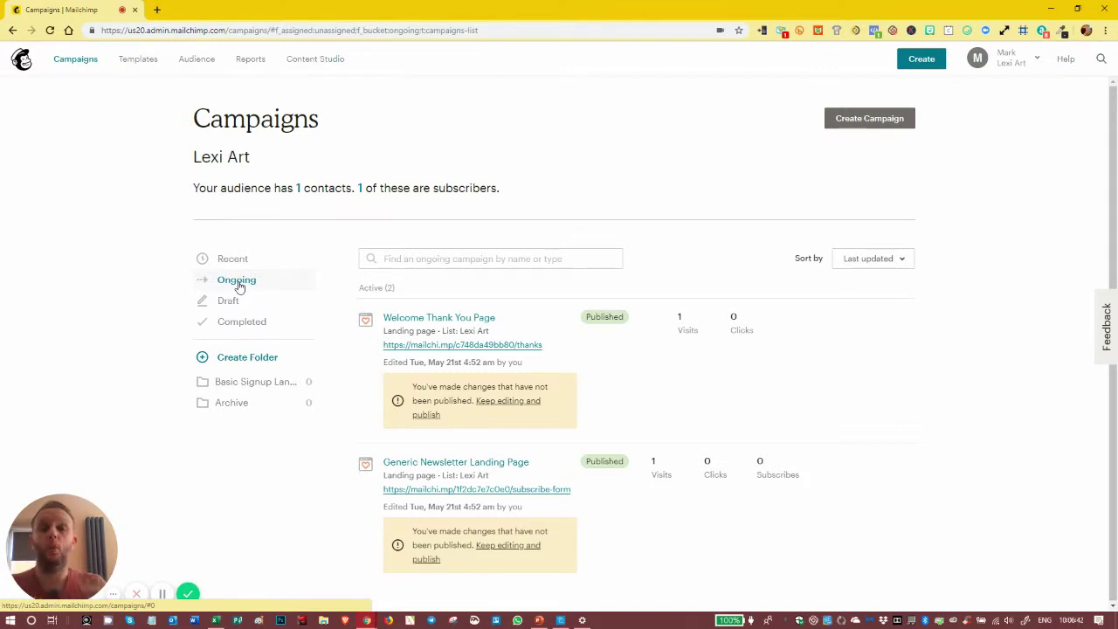
pyautogui.click(229, 302)
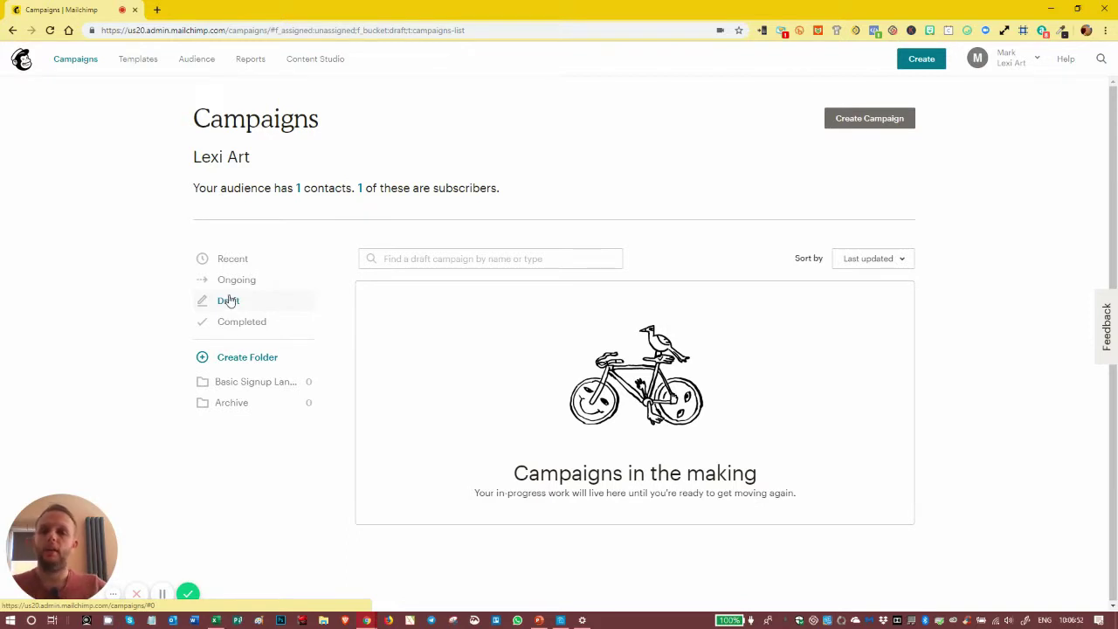
# Filter campaigns to Completed, then go to the Templates page showing no saved templates.
pyautogui.click(237, 323)
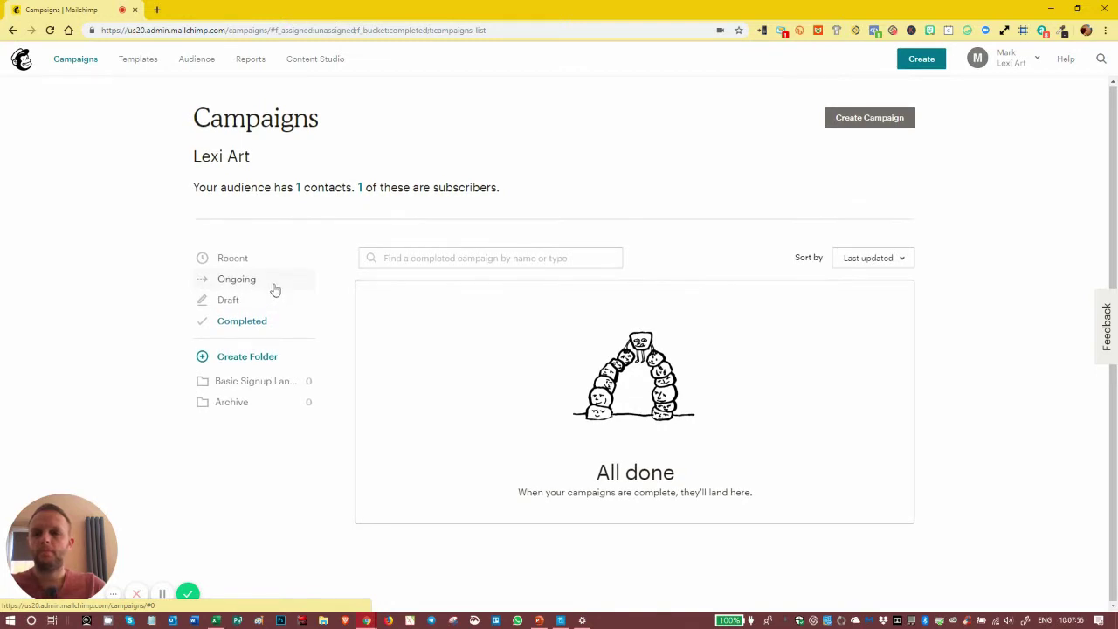
pyautogui.click(131, 67)
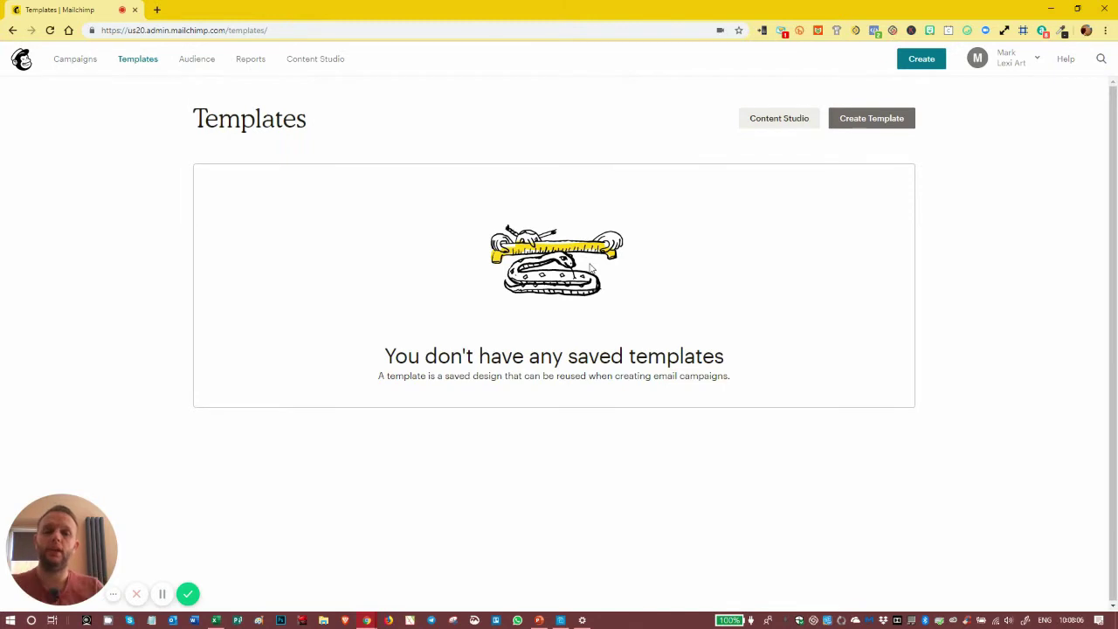
# Open the Lexi Art Audience dashboard and scroll through its 1-contact summary and import suggestions.
pyautogui.click(199, 64)
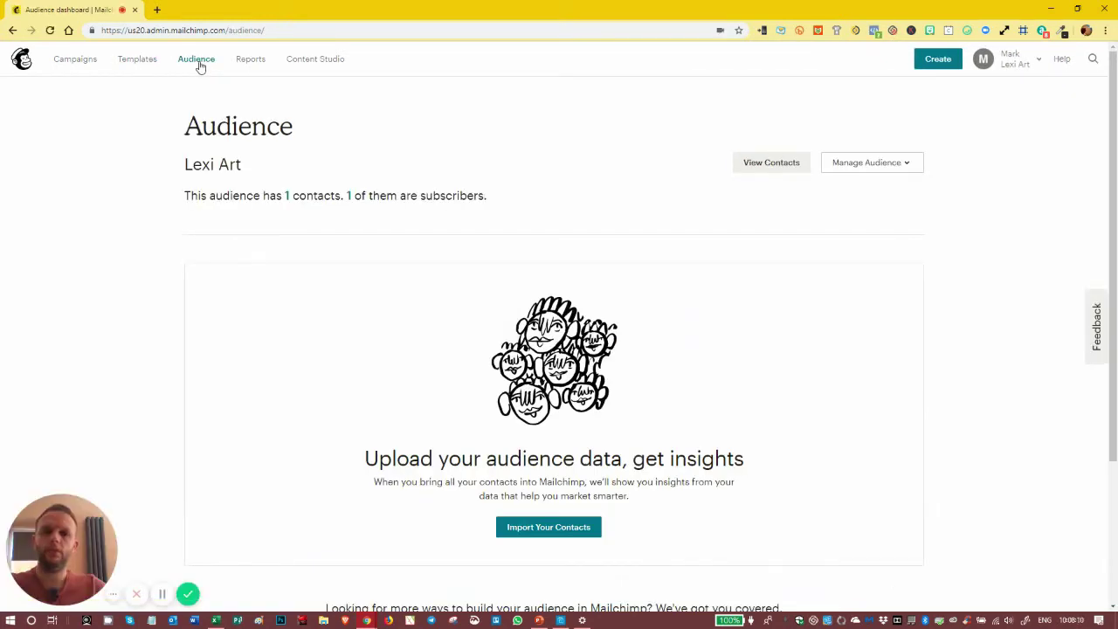
pyautogui.scroll(-1, 152, 211)
pyautogui.scroll(1, 152, 210)
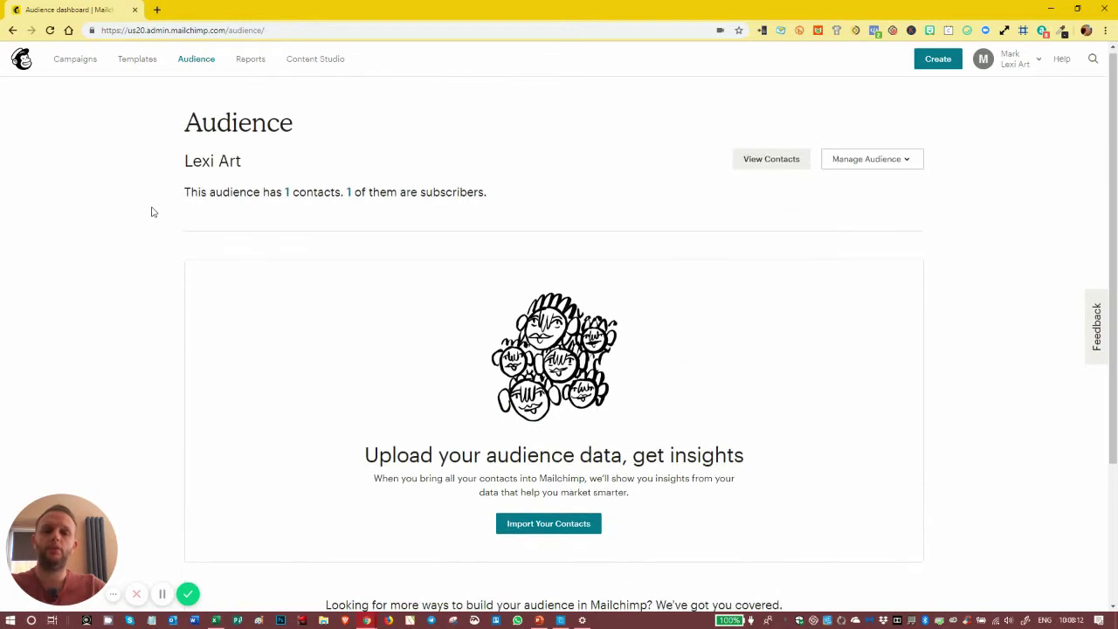
pyautogui.scroll(-1, 153, 214)
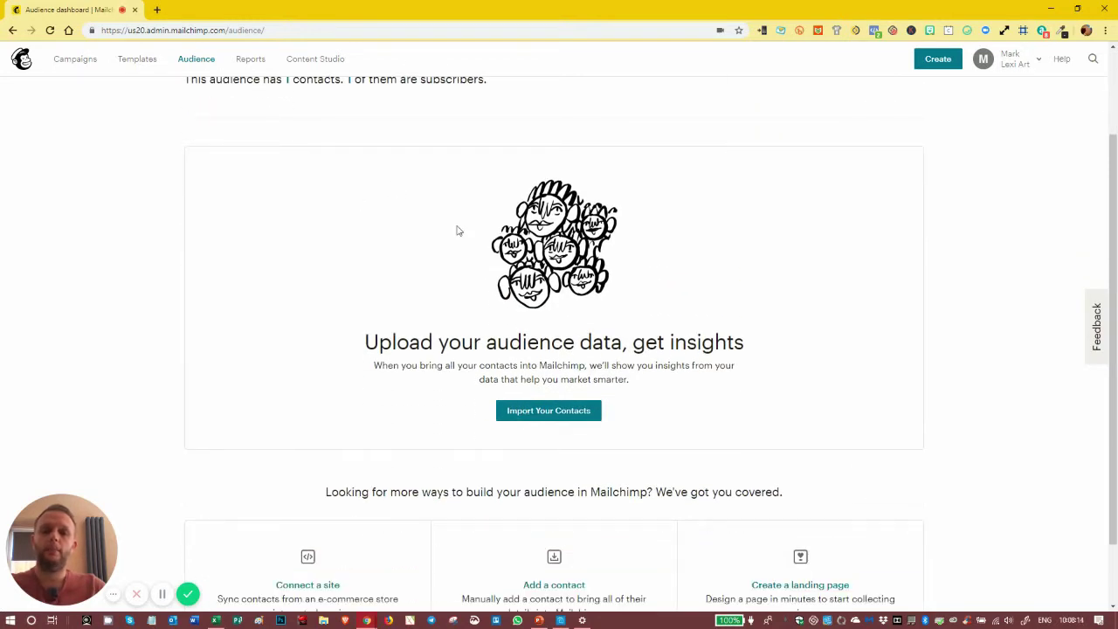
pyautogui.scroll(-1, 524, 240)
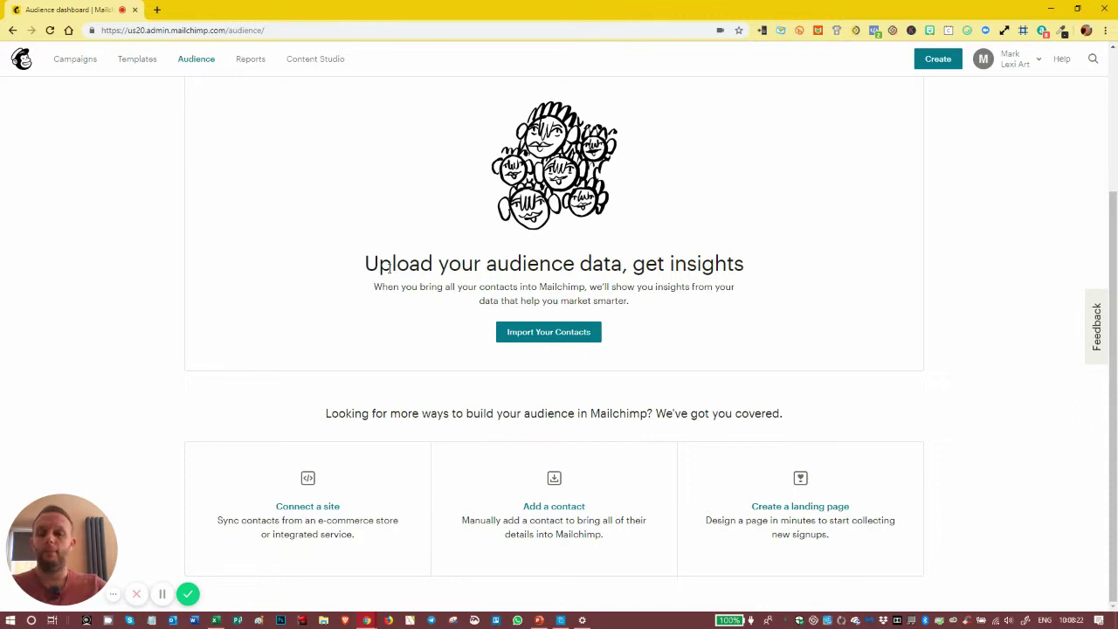
pyautogui.scroll(2, 497, 249)
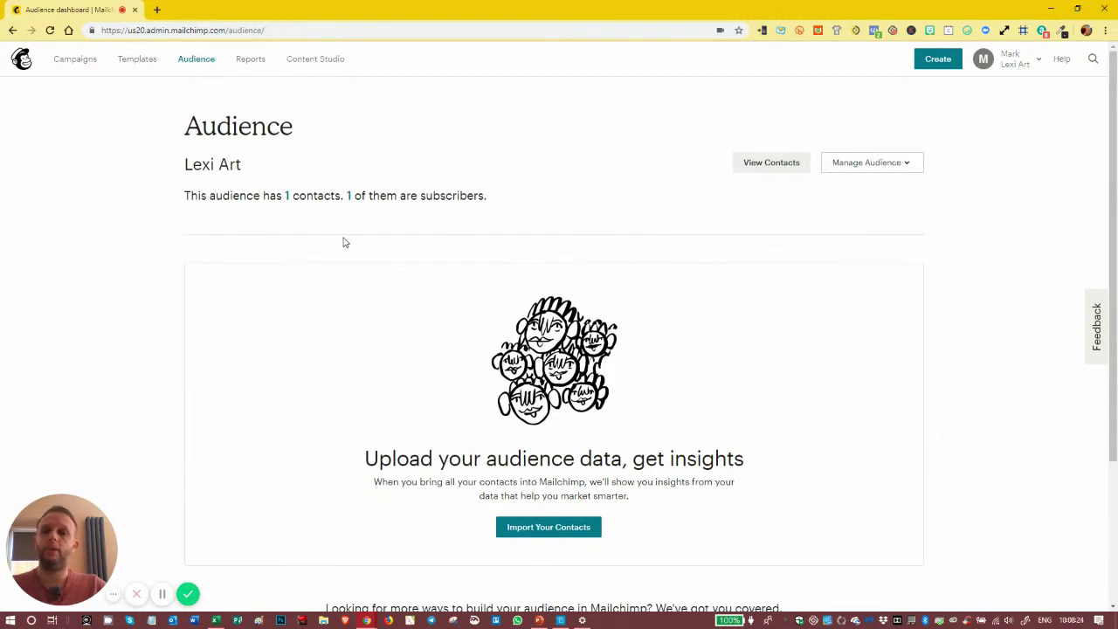
# Show the Lexi Art contacts table and expand the Manage contacts and Add contacts menus.
pyautogui.click(768, 166)
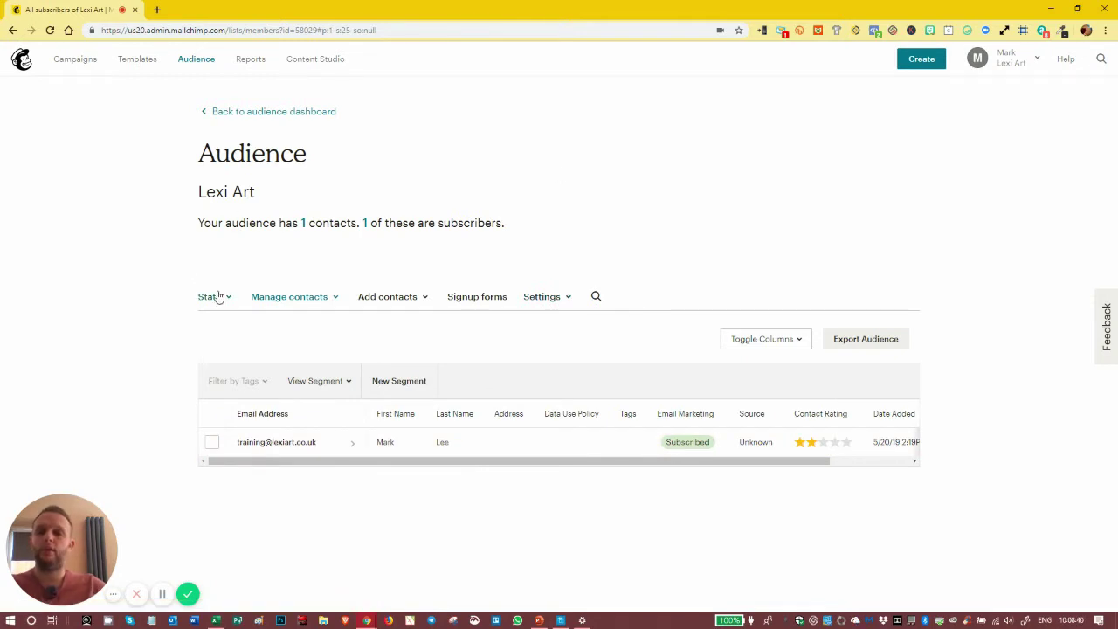
pyautogui.click(311, 298)
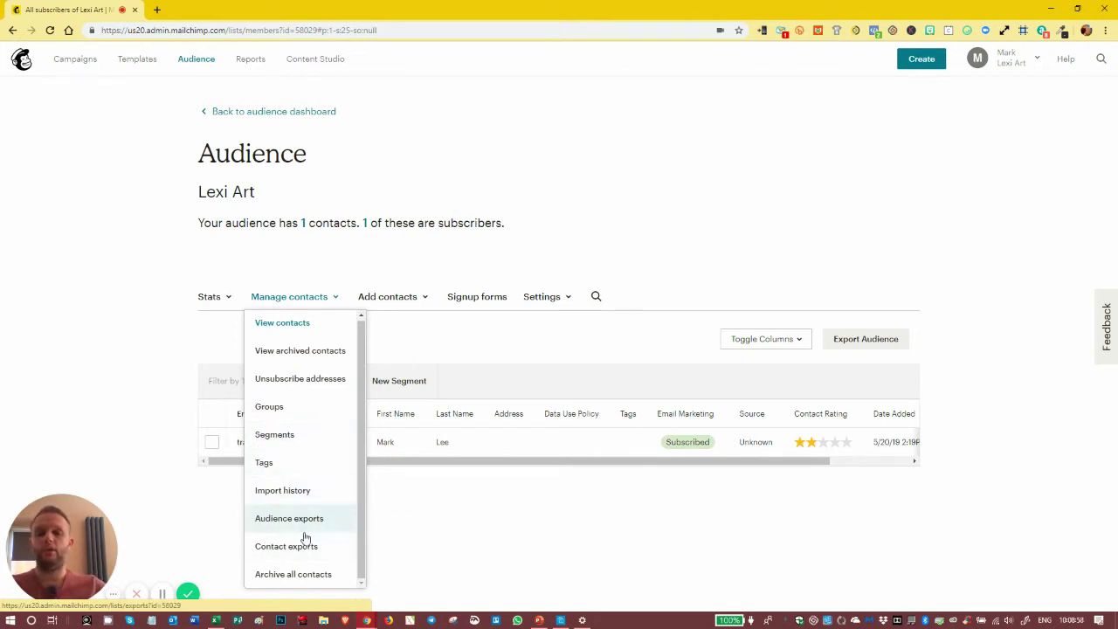
pyautogui.click(388, 298)
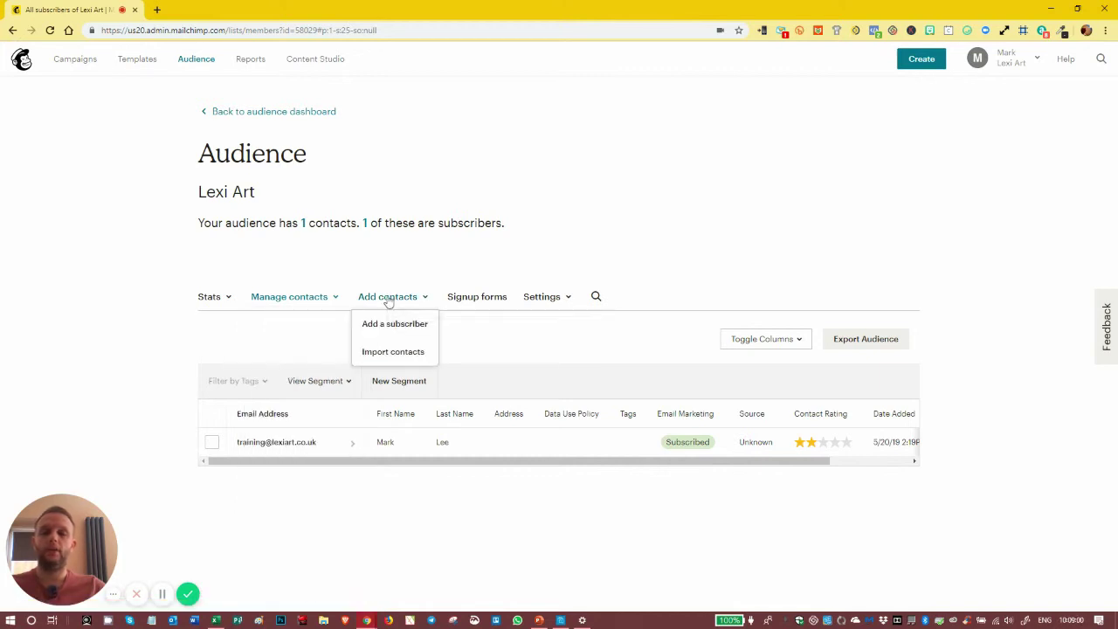
pyautogui.click(569, 300)
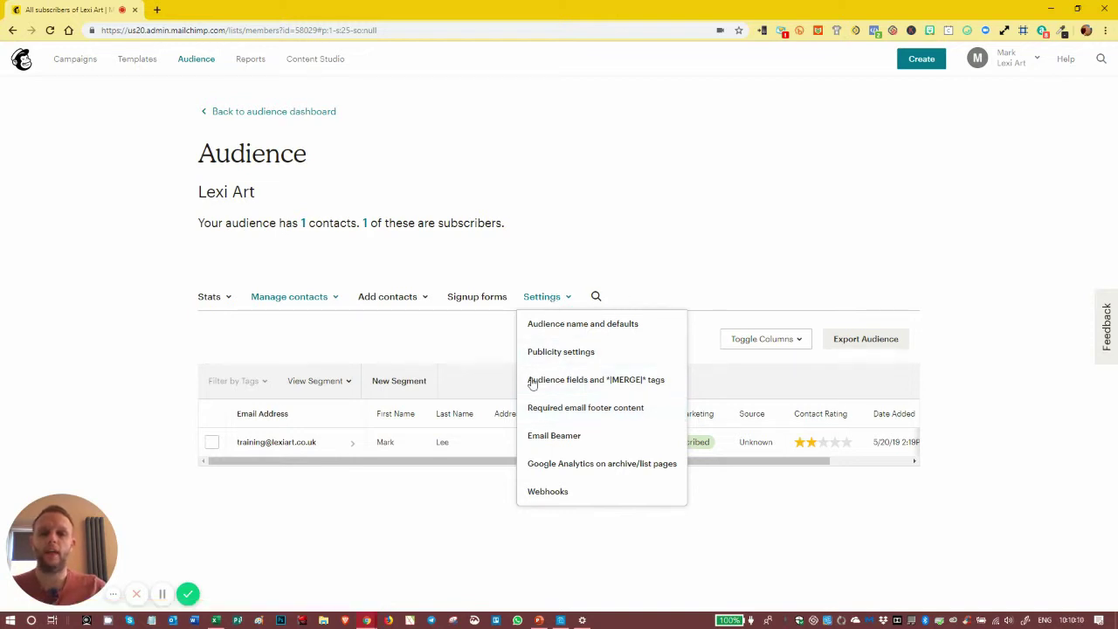
pyautogui.click(828, 235)
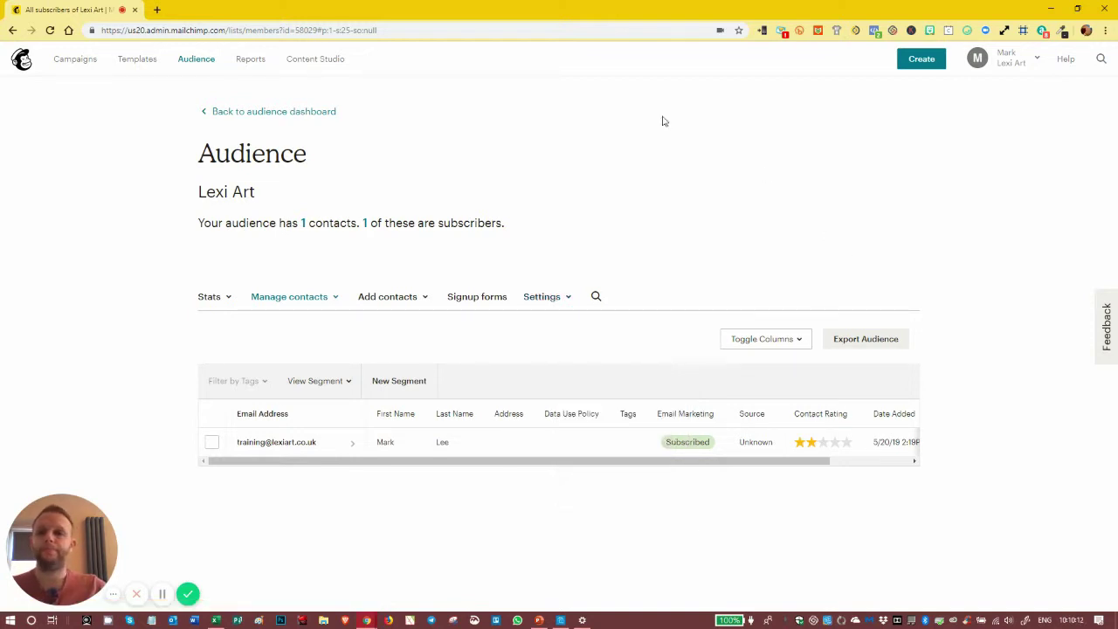
# Browse the Campaigns, Comparative, Automation and Landing Pages reports, then view Content Studio's My Files.
pyautogui.click(258, 62)
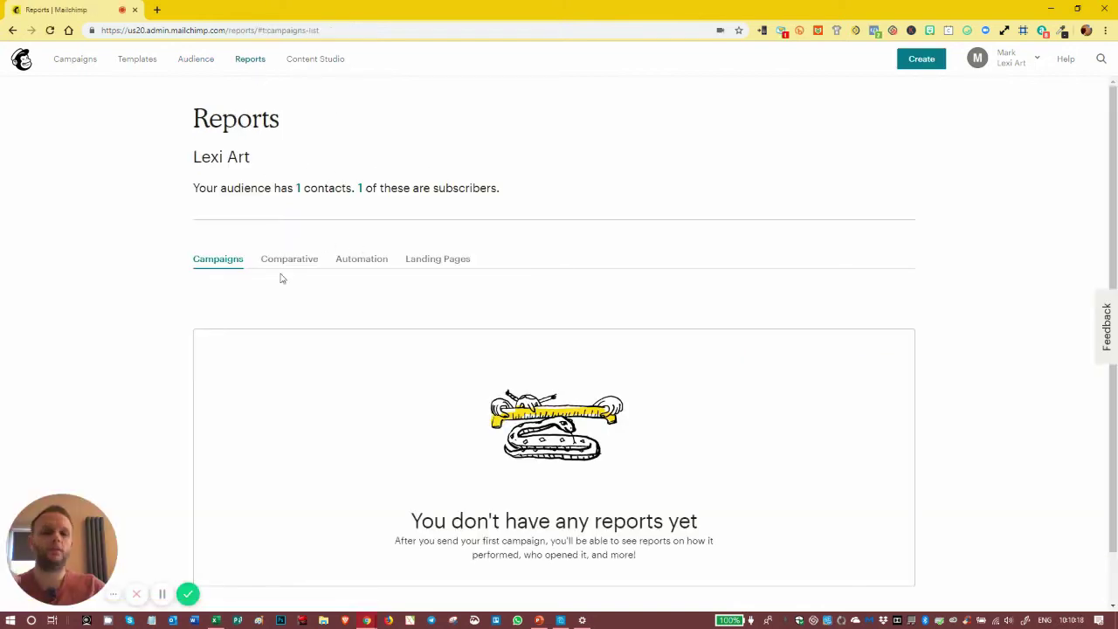
pyautogui.scroll(-1, 281, 277)
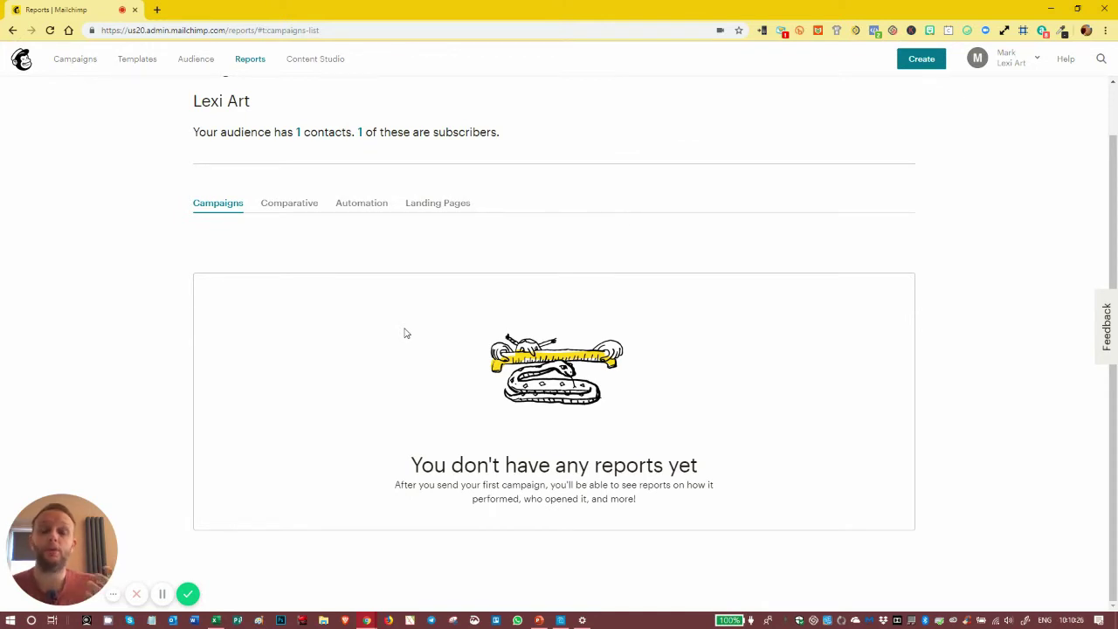
pyautogui.click(294, 208)
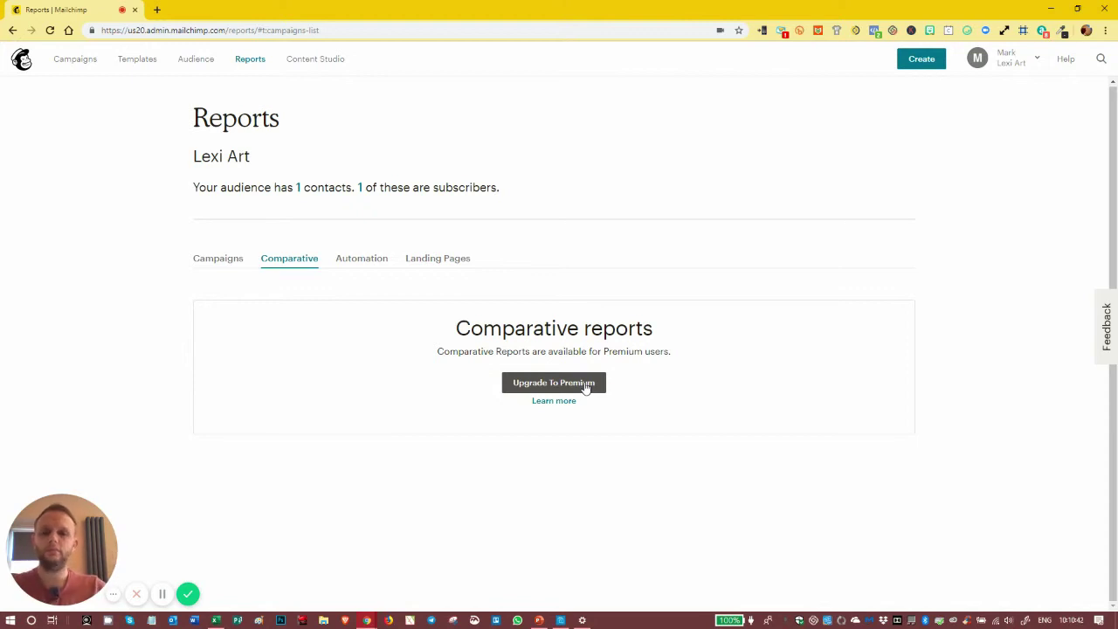
pyautogui.click(376, 266)
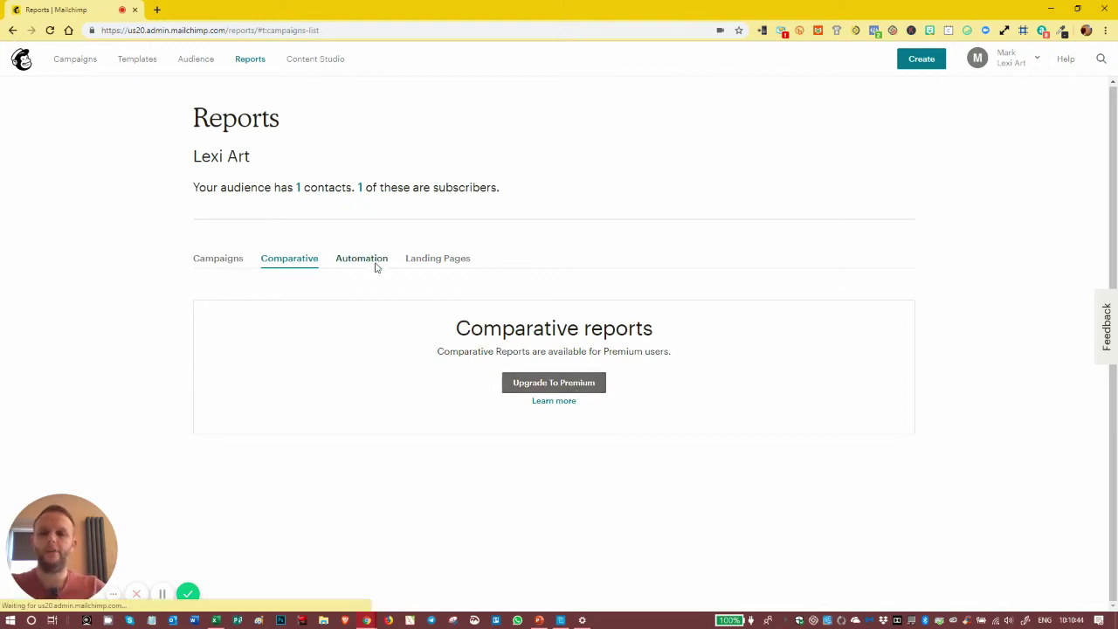
pyautogui.scroll(-2, 376, 268)
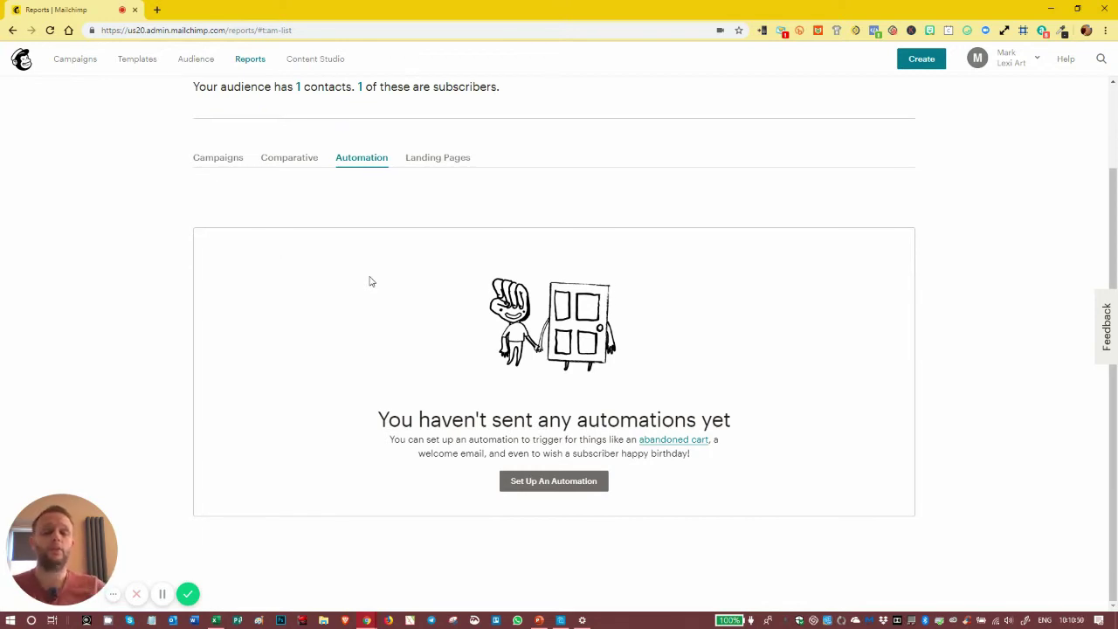
pyautogui.click(416, 163)
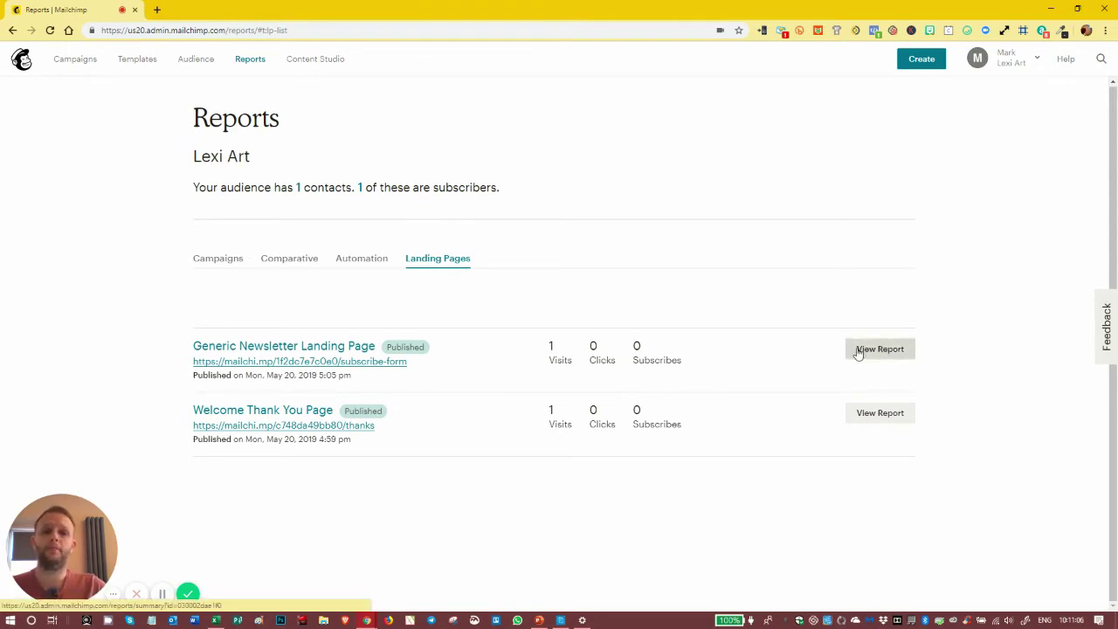
pyautogui.click(315, 60)
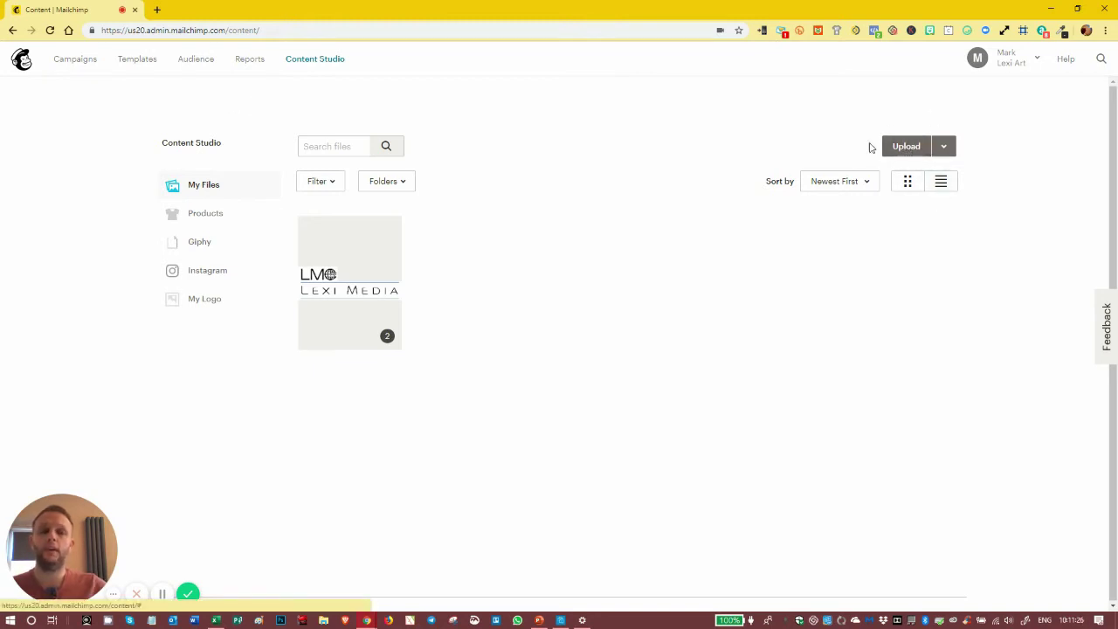
# Cancel a Content Studio file upload and view the empty Products section.
pyautogui.click(893, 154)
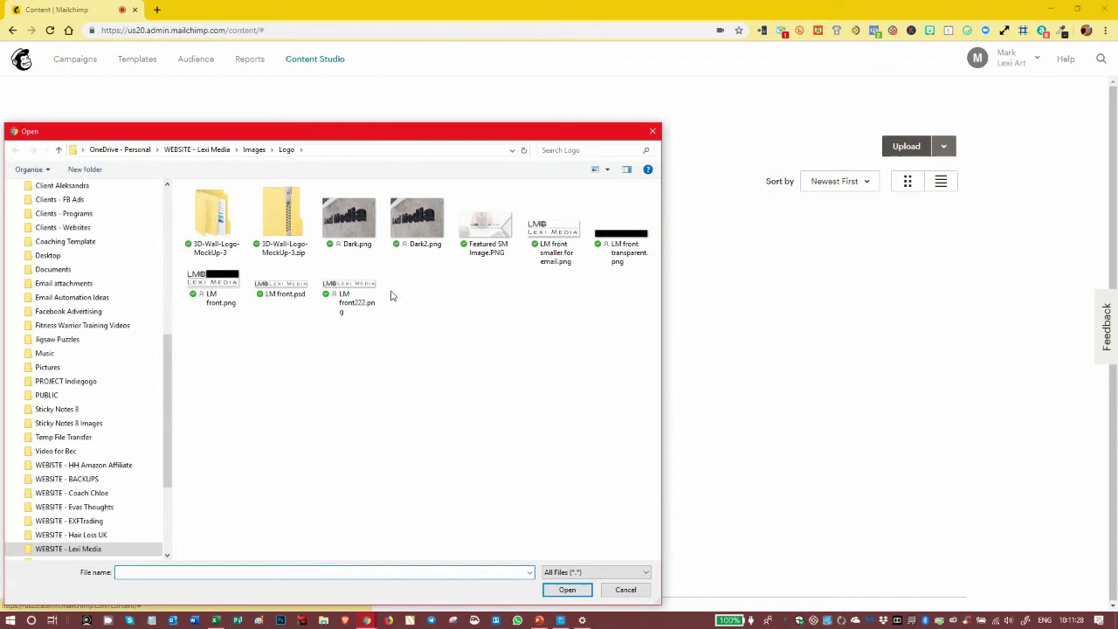
pyautogui.click(621, 594)
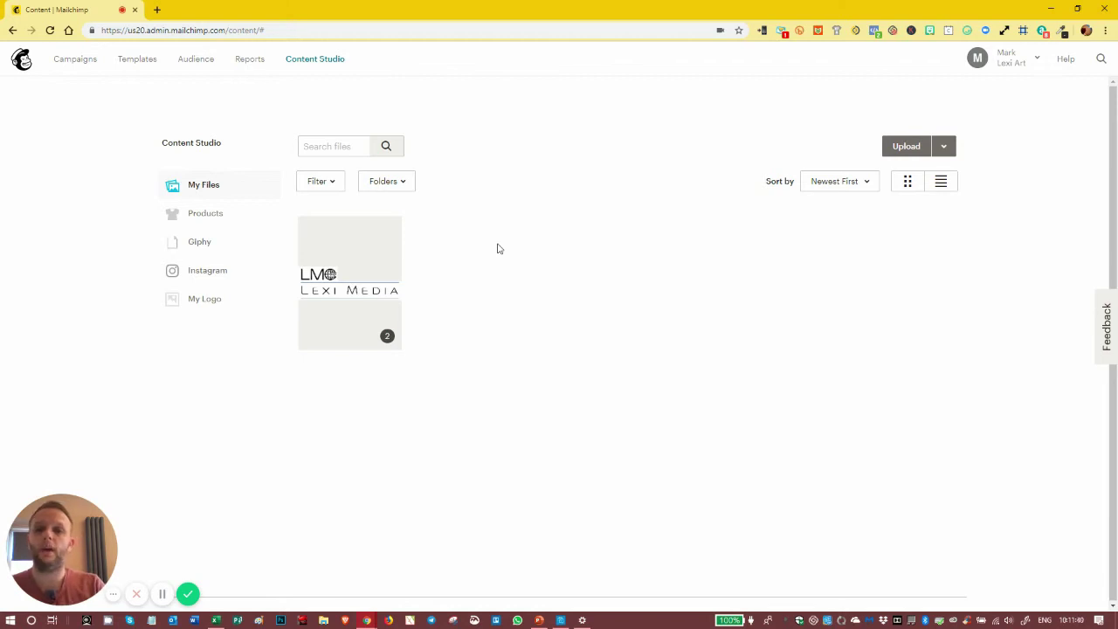
pyautogui.click(213, 220)
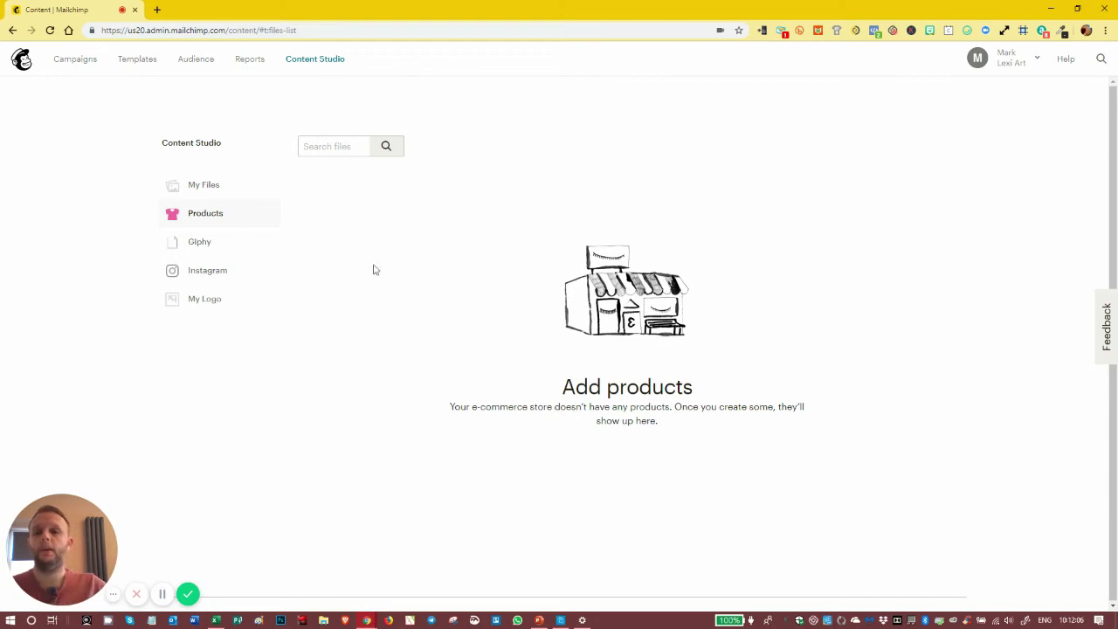
# Scroll through the Giphy GIF library, then check Content Studio's Instagram and My Logo sections.
pyautogui.click(201, 251)
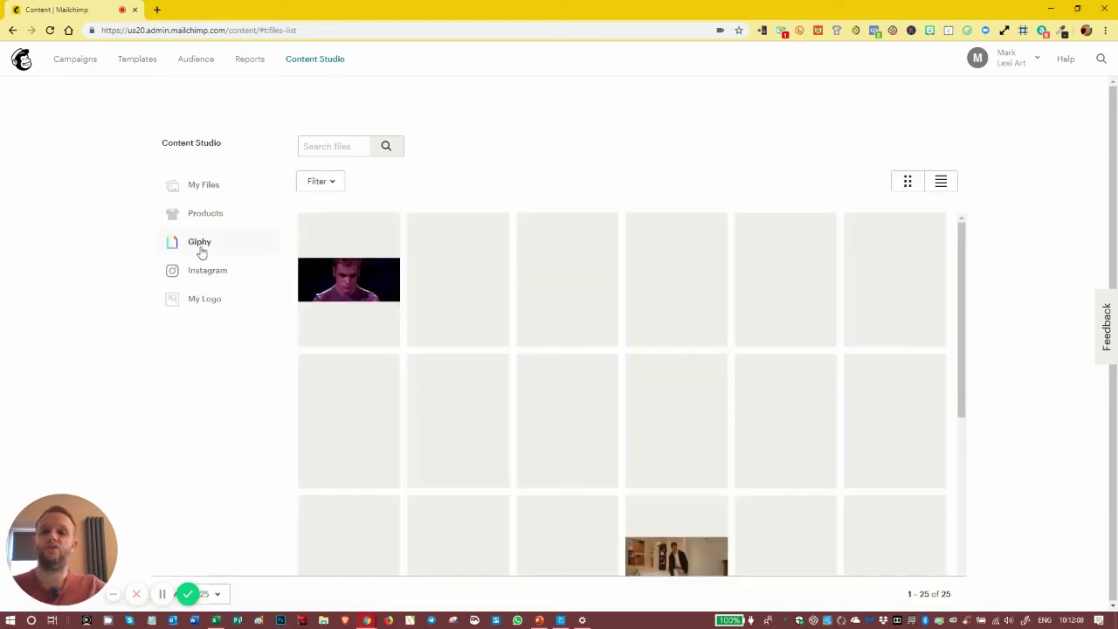
pyautogui.scroll(-2, 425, 250)
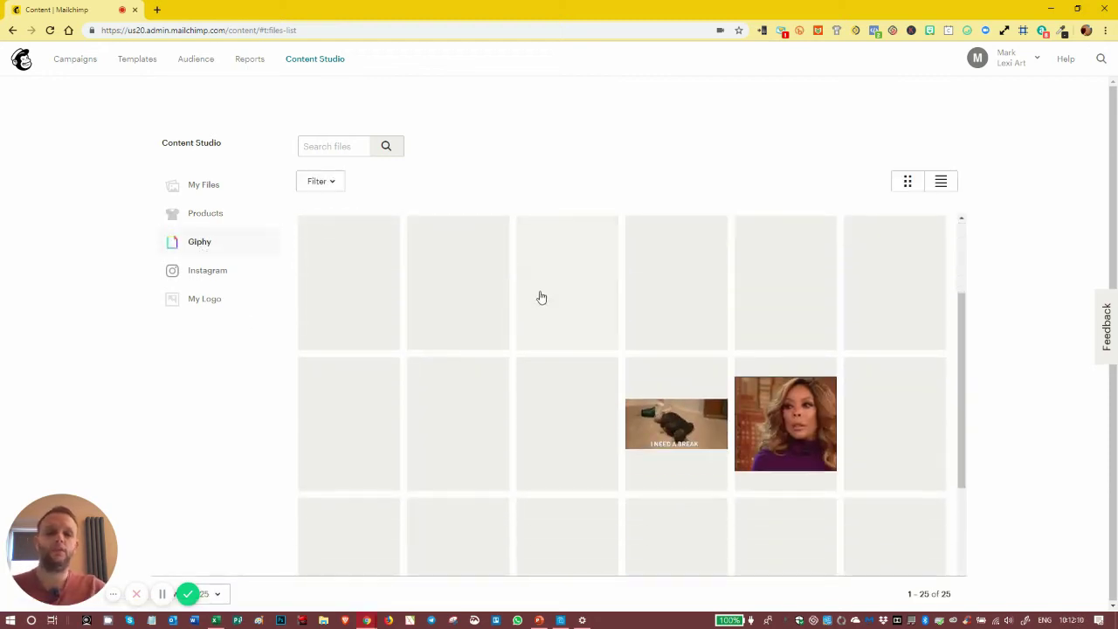
pyautogui.scroll(-2, 541, 300)
pyautogui.scroll(5, 535, 308)
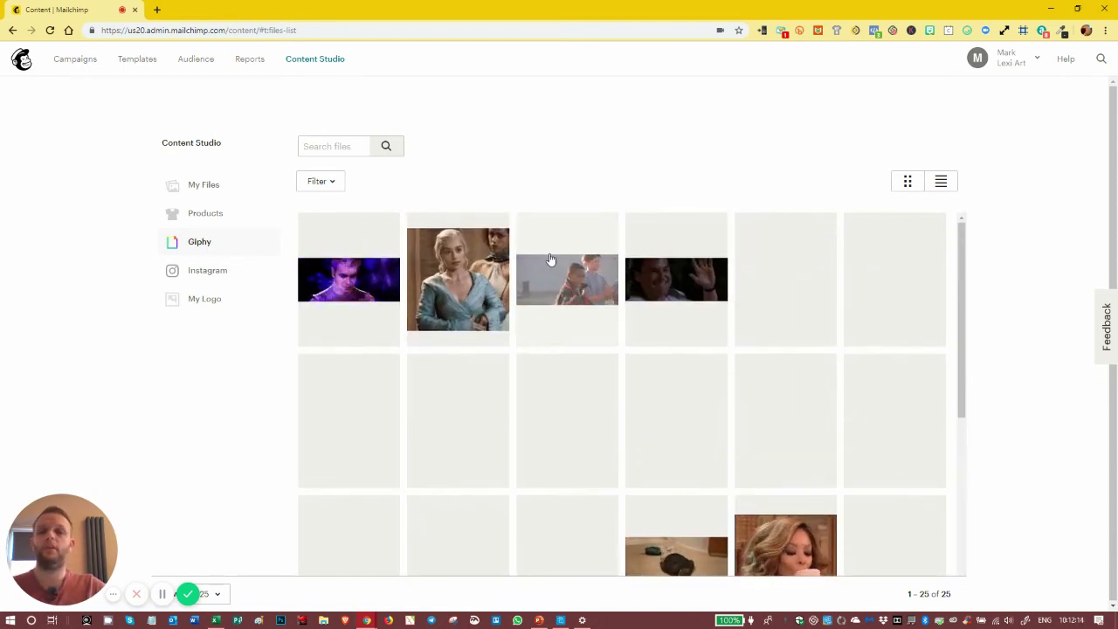
pyautogui.click(210, 272)
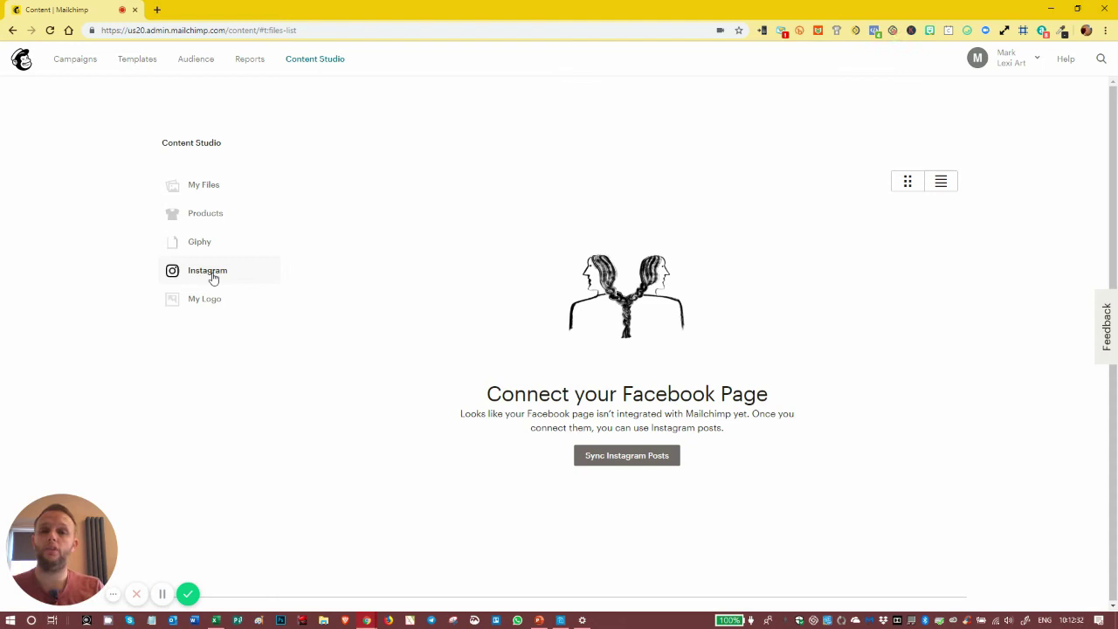
pyautogui.click(208, 301)
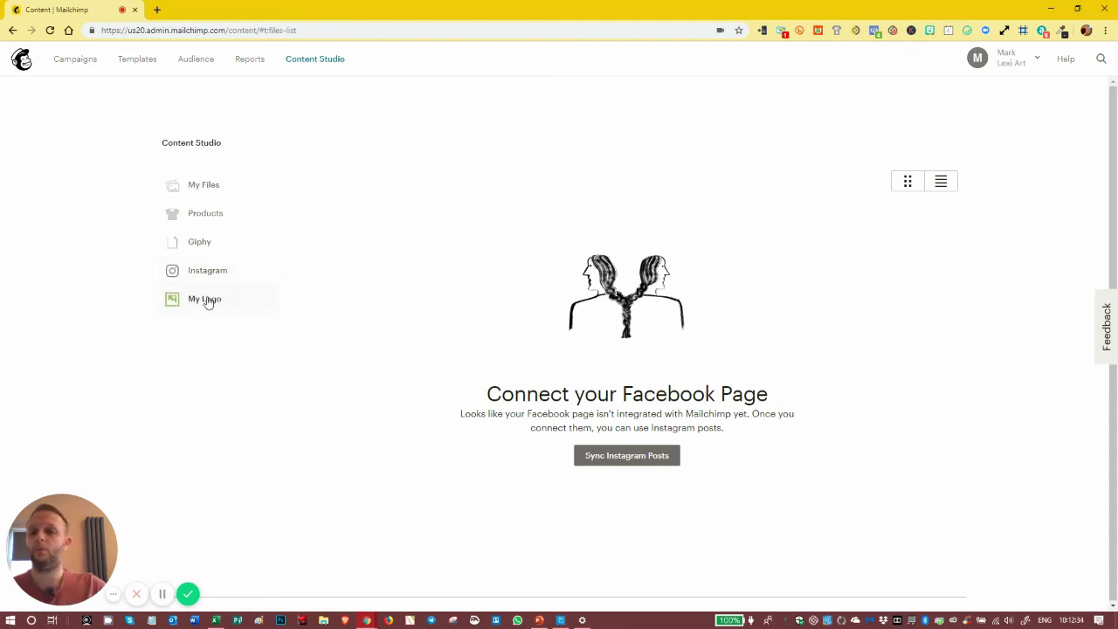